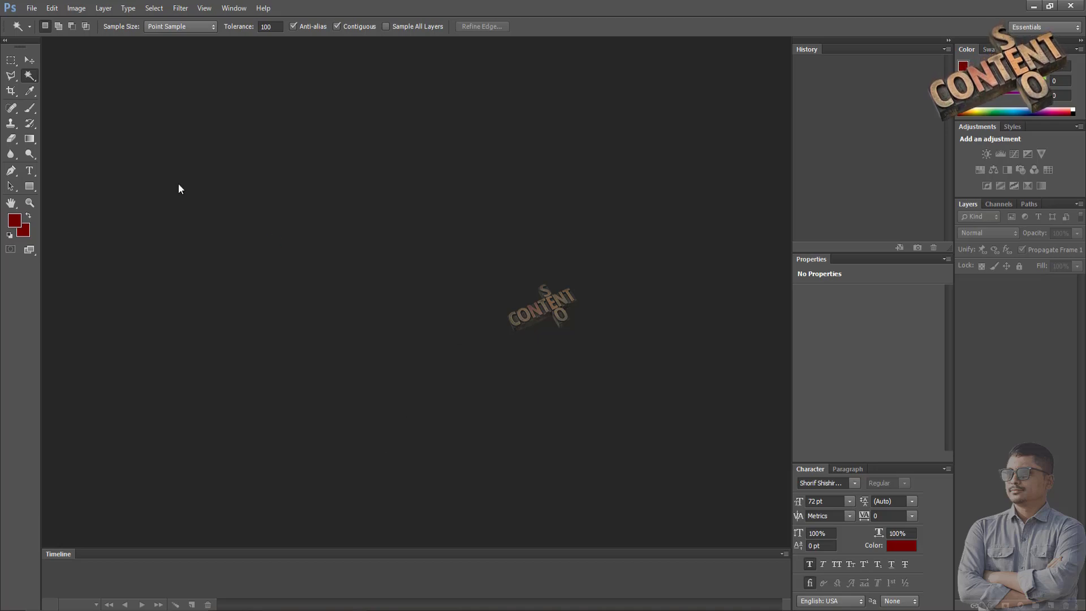
Open the two portrait photos fghdutiy.jpg and hjkty.jpg together.
{"action": "key", "text": "ctrl+o"}
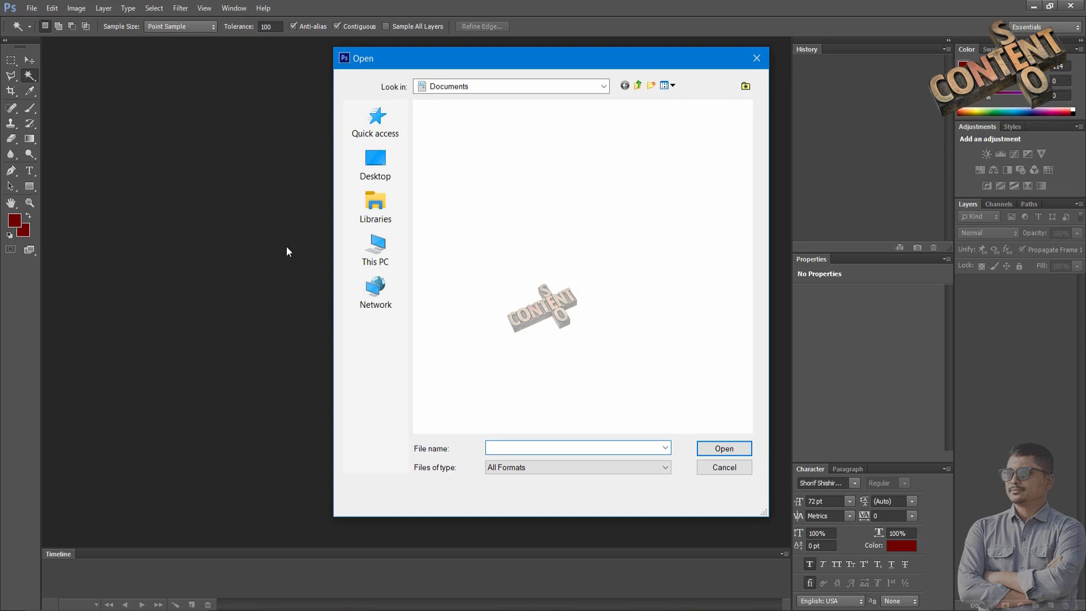
{"action": "left_click_drag", "start_coordinate": [745, 157], "coordinate": [506, 327]}
{"action": "left_click", "coordinate": [724, 448]}
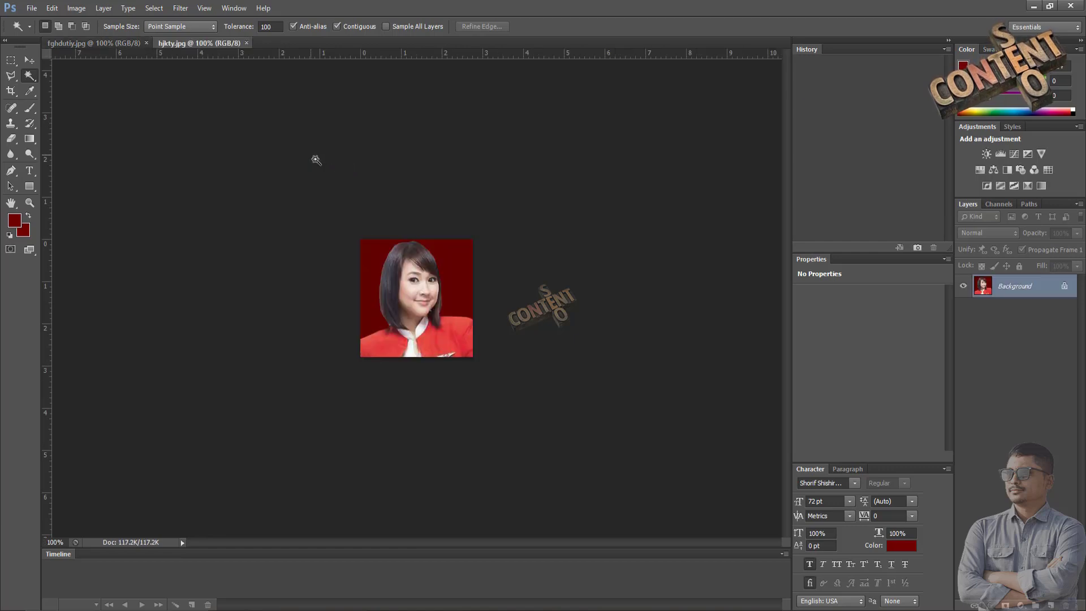
Create a new 18 x 10 inch document at 72 pixels/inch in CMYK Color with a white background.
{"action": "left_click", "coordinate": [30, 59]}
{"action": "left_click", "coordinate": [116, 45]}
{"action": "left_click", "coordinate": [197, 40]}
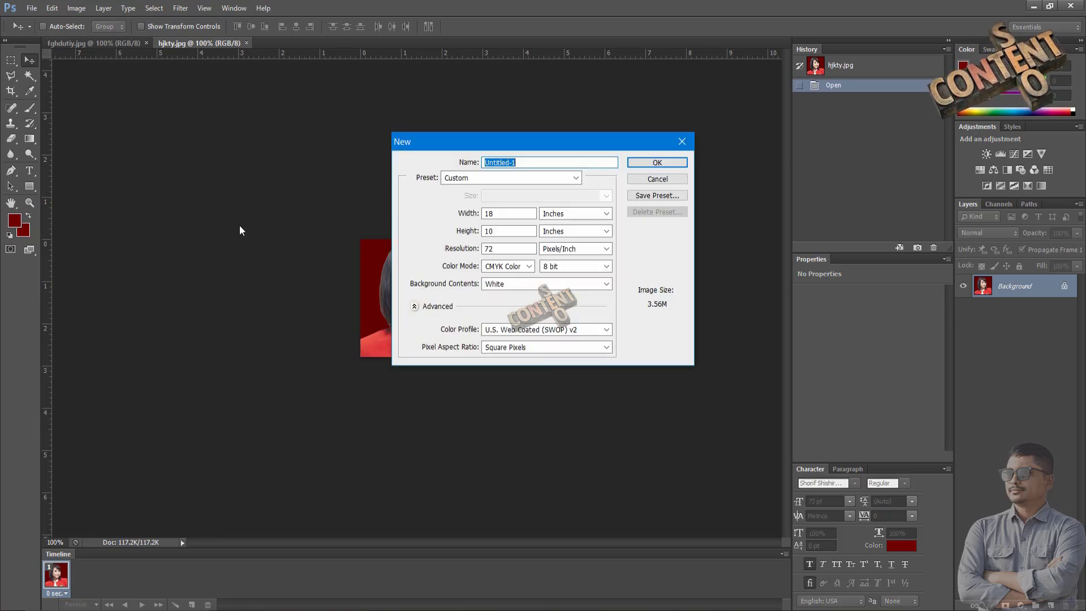
{"action": "left_click", "coordinate": [671, 163]}
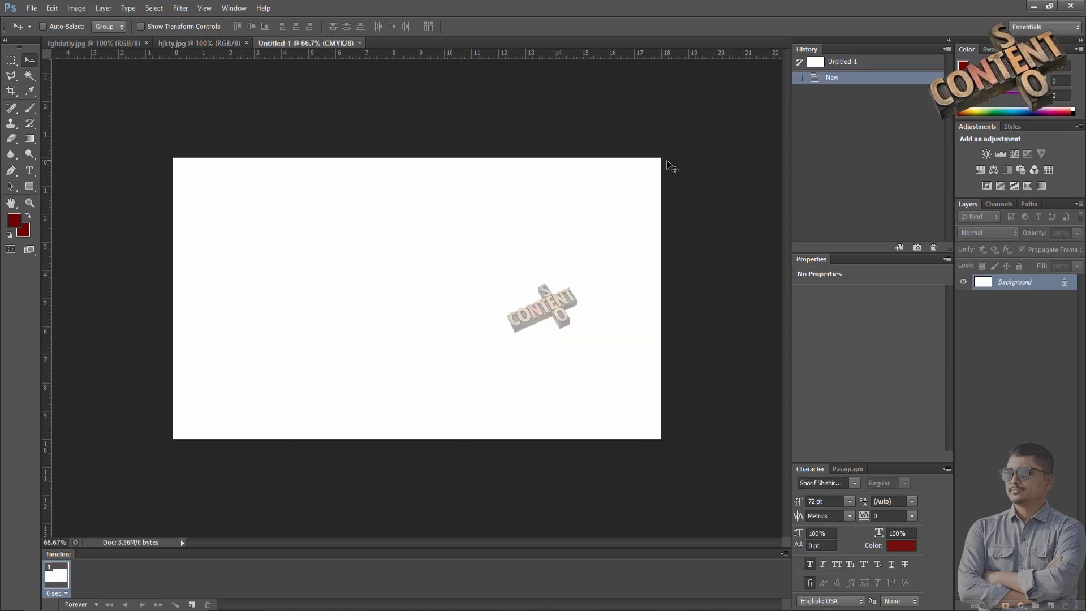
Copy the entire hjkty.jpg portrait into the left part of the new blank document.
{"action": "left_click", "coordinate": [187, 43]}
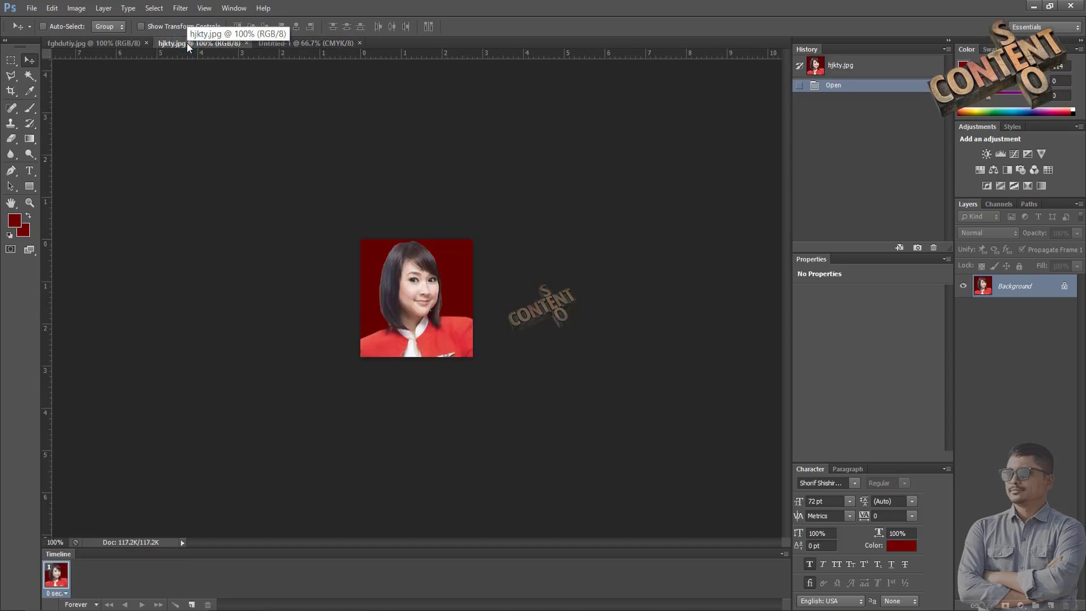
{"action": "key", "text": "ctrl+a"}
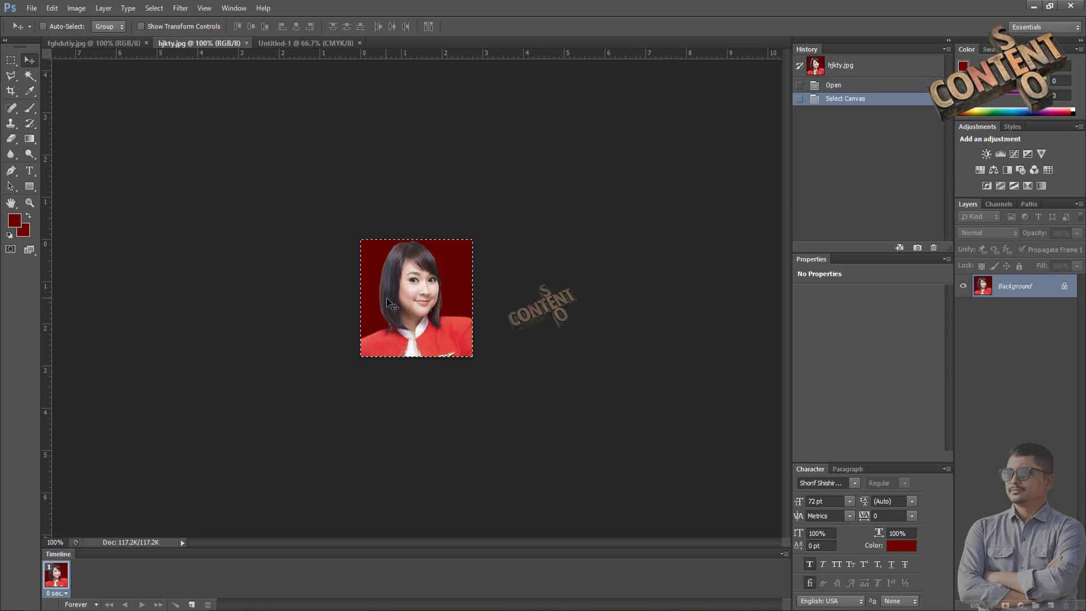
{"action": "left_click_drag", "start_coordinate": [387, 298], "coordinate": [277, 304]}
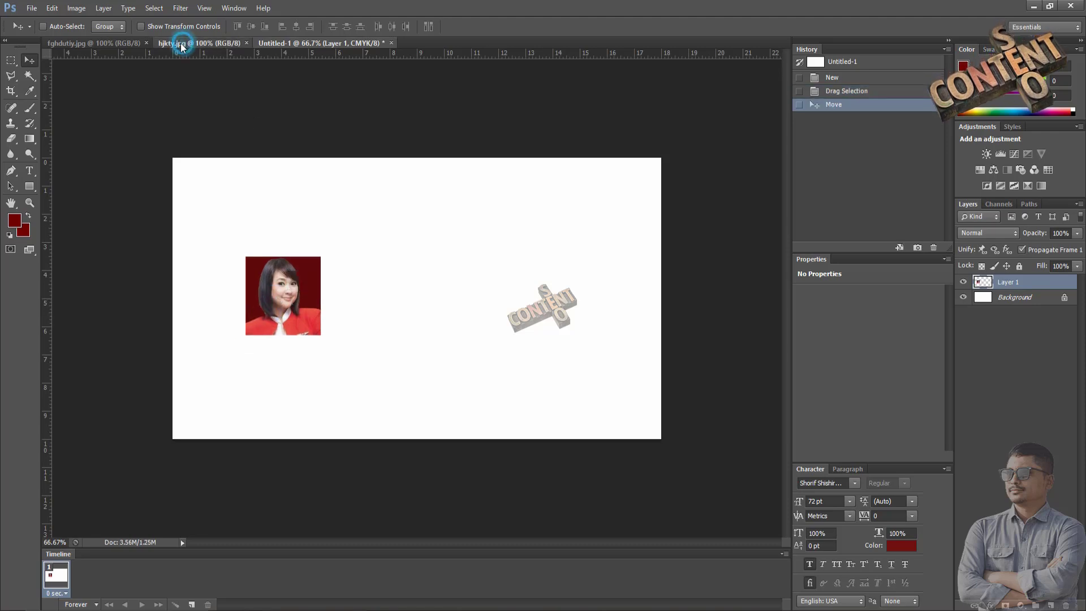
Copy the entire fghdutiy.jpg portrait into the new document, beside the first photo on its right.
{"action": "left_click", "coordinate": [183, 44]}
{"action": "left_click", "coordinate": [93, 41]}
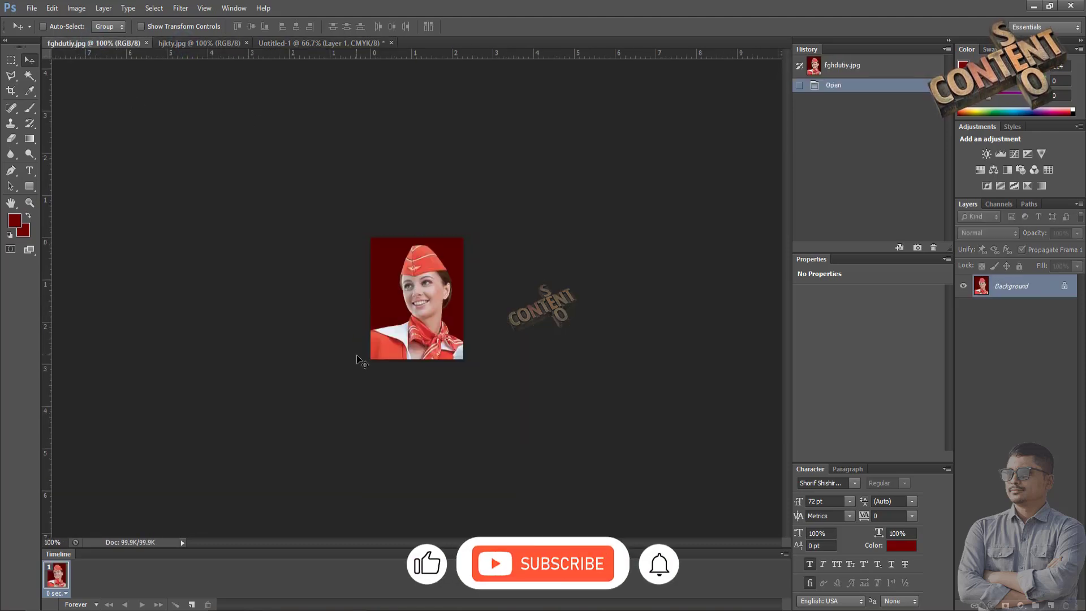
{"action": "key", "text": "ctrl+a"}
{"action": "left_click_drag", "start_coordinate": [408, 292], "coordinate": [287, 167]}
{"action": "left_click_drag", "start_coordinate": [299, 46], "coordinate": [374, 298]}
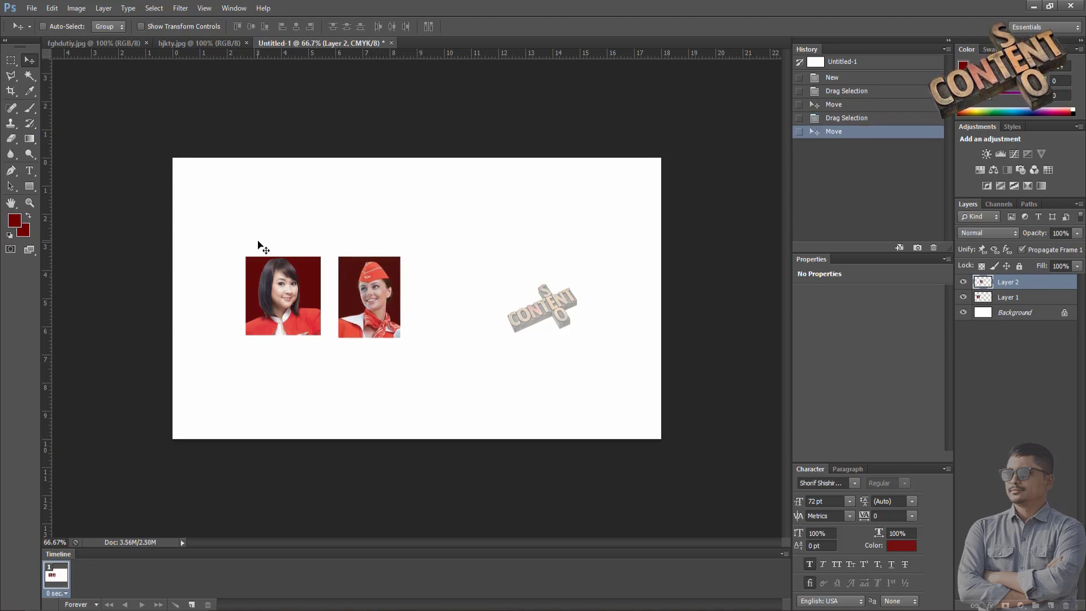
Butt the right portrait against the left one and shift the left portrait slightly down so the red jackets line up.
{"action": "key", "text": "ctrl+plus"}
{"action": "key", "text": "ctrl+plus"}
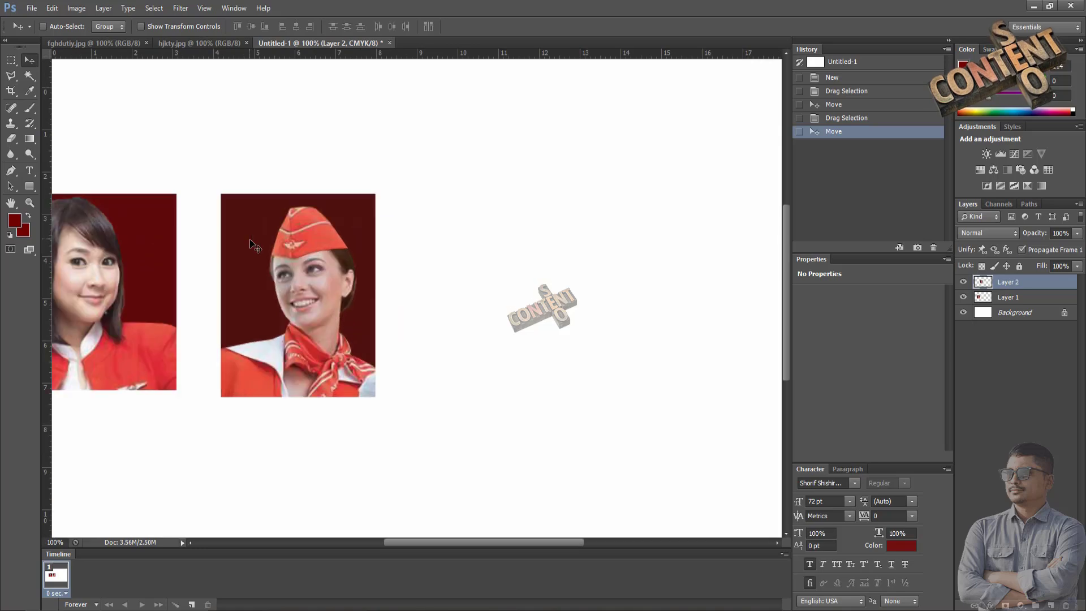
{"action": "left_click_drag", "start_coordinate": [417, 247], "coordinate": [694, 239]}
{"action": "left_click_drag", "start_coordinate": [495, 236], "coordinate": [446, 232]}
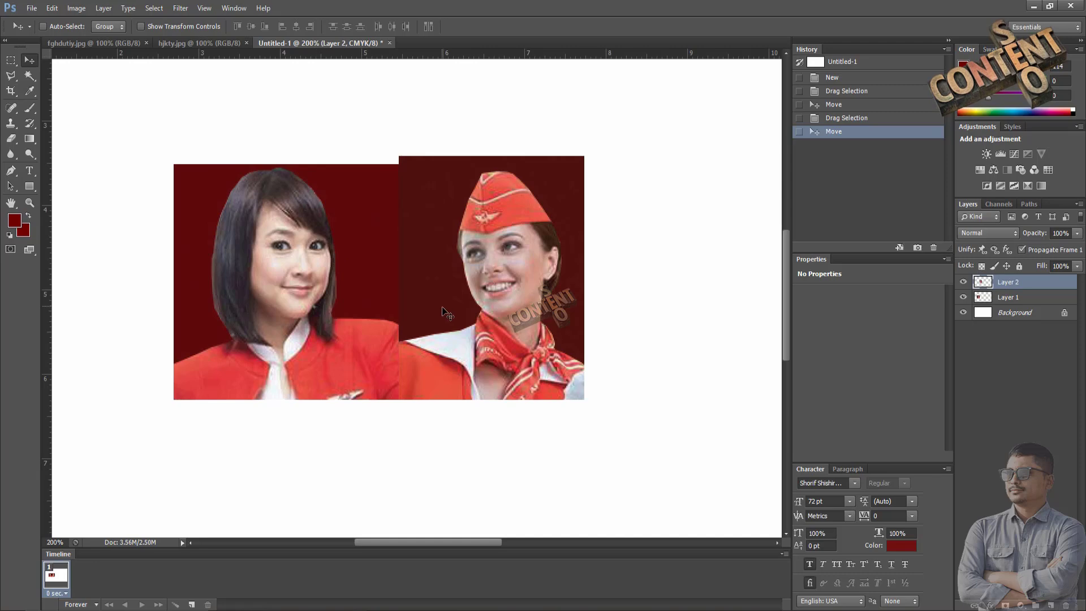
{"action": "left_click_drag", "start_coordinate": [343, 277], "coordinate": [342, 294]}
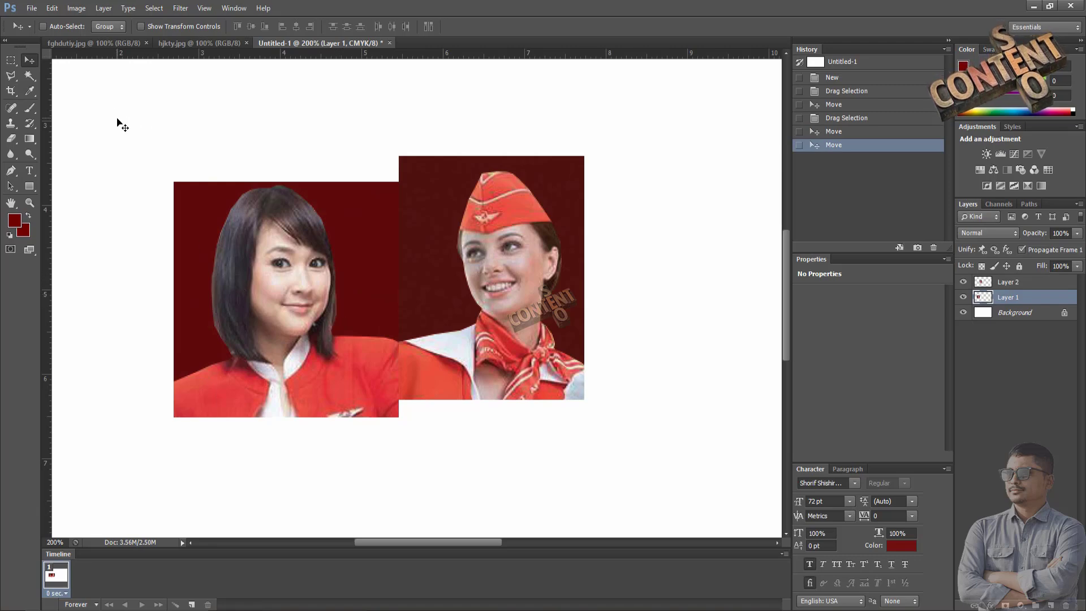
Crop the canvas on all four sides down to the area occupied by the two adjoining portraits.
{"action": "left_click", "coordinate": [13, 93]}
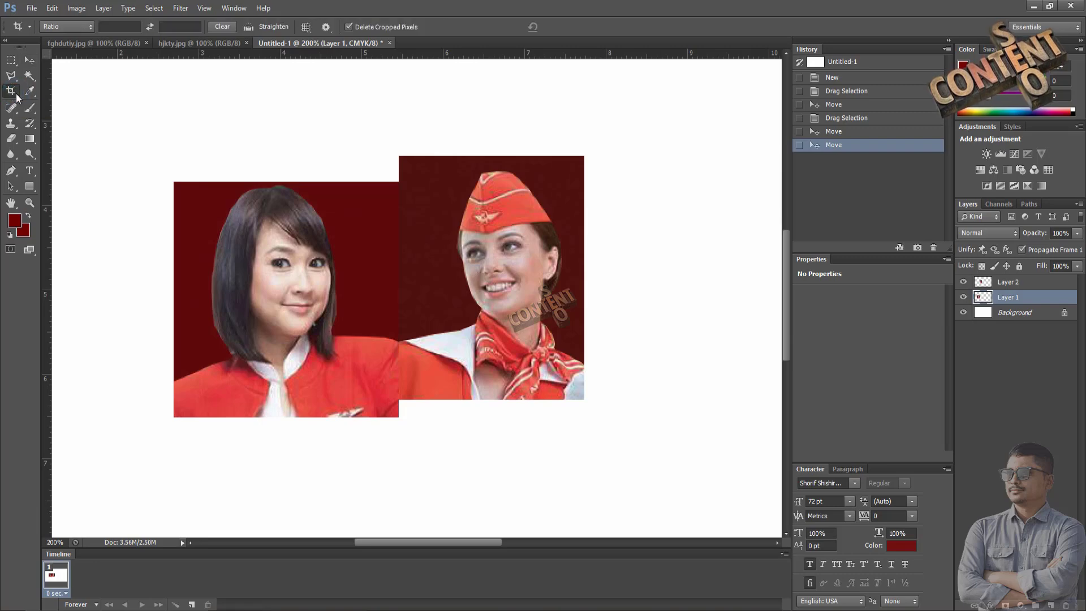
{"action": "key", "text": "ctrl+minus"}
{"action": "key", "text": "ctrl+minus"}
{"action": "left_click", "coordinate": [192, 298]}
{"action": "left_click_drag", "start_coordinate": [177, 309], "coordinate": [216, 307]}
{"action": "left_click_drag", "start_coordinate": [627, 304], "coordinate": [484, 298]}
{"action": "left_click_drag", "start_coordinate": [423, 435], "coordinate": [426, 395]}
{"action": "left_click_drag", "start_coordinate": [423, 211], "coordinate": [424, 242]}
{"action": "left_click", "coordinate": [573, 28]}
{"action": "key", "text": "v"}
Merge Layer 1 and Layer 2, which hold the two portraits, into one layer.
{"action": "key", "text": "ctrl+plus"}
{"action": "key", "text": "ctrl+plus"}
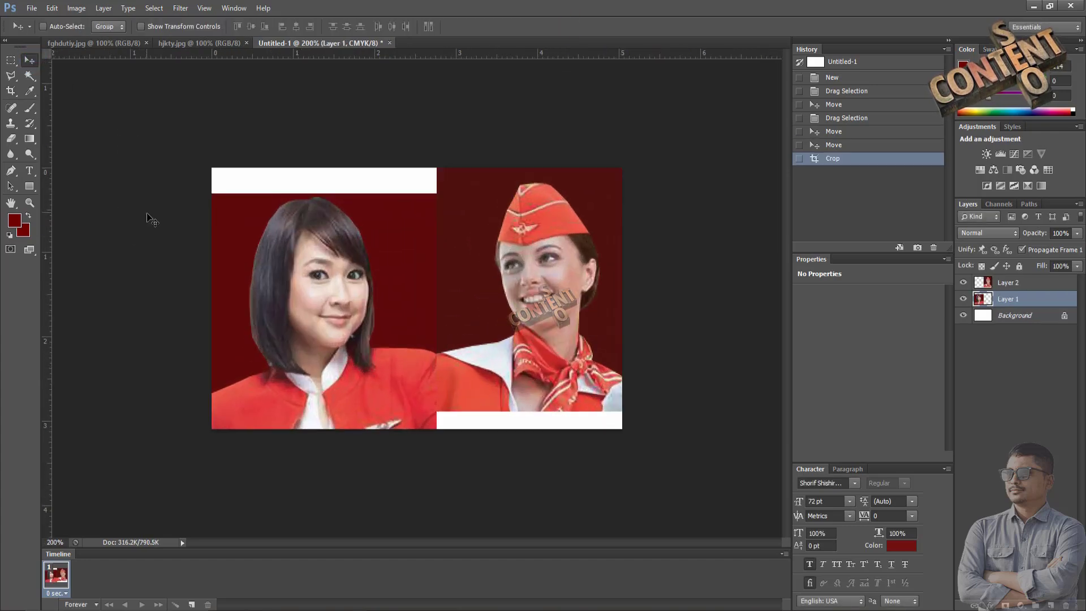
{"action": "key", "text": "ctrl+plus"}
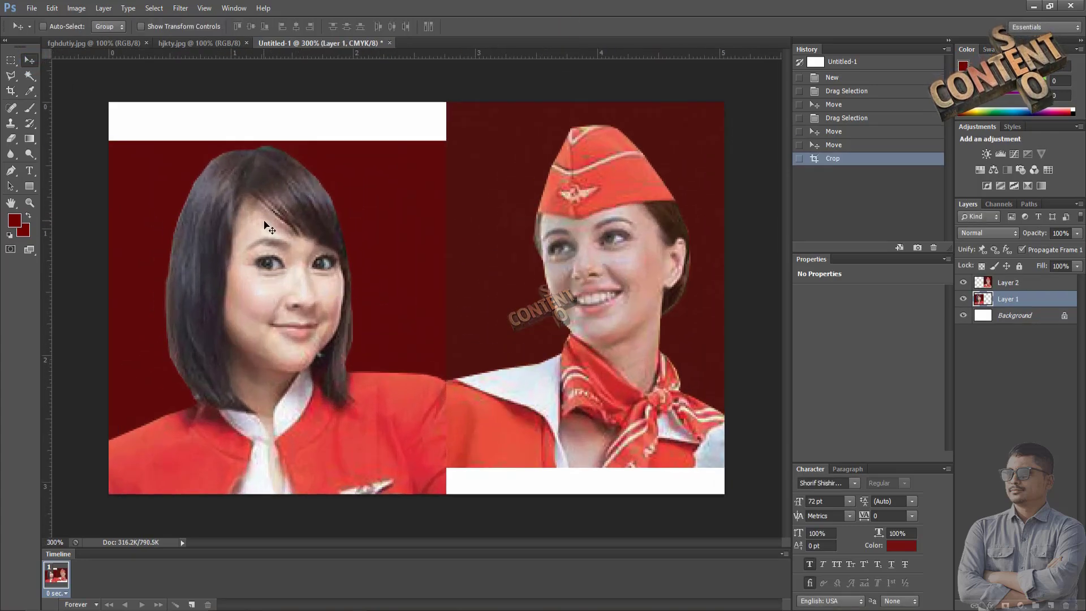
{"action": "left_click", "coordinate": [1015, 286], "text": "shift"}
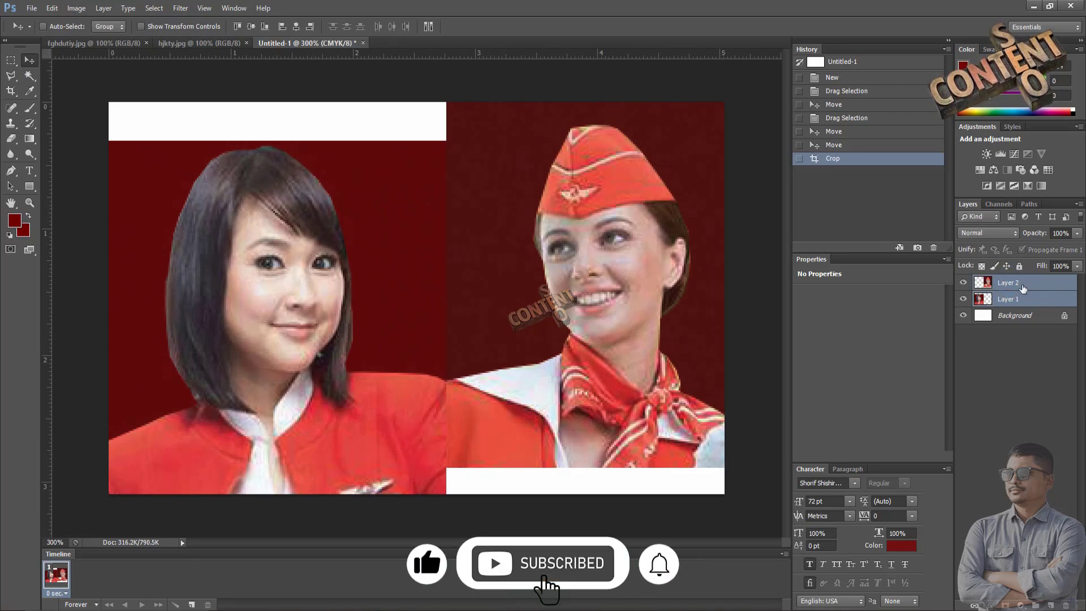
{"action": "key", "text": "ctrl+e"}
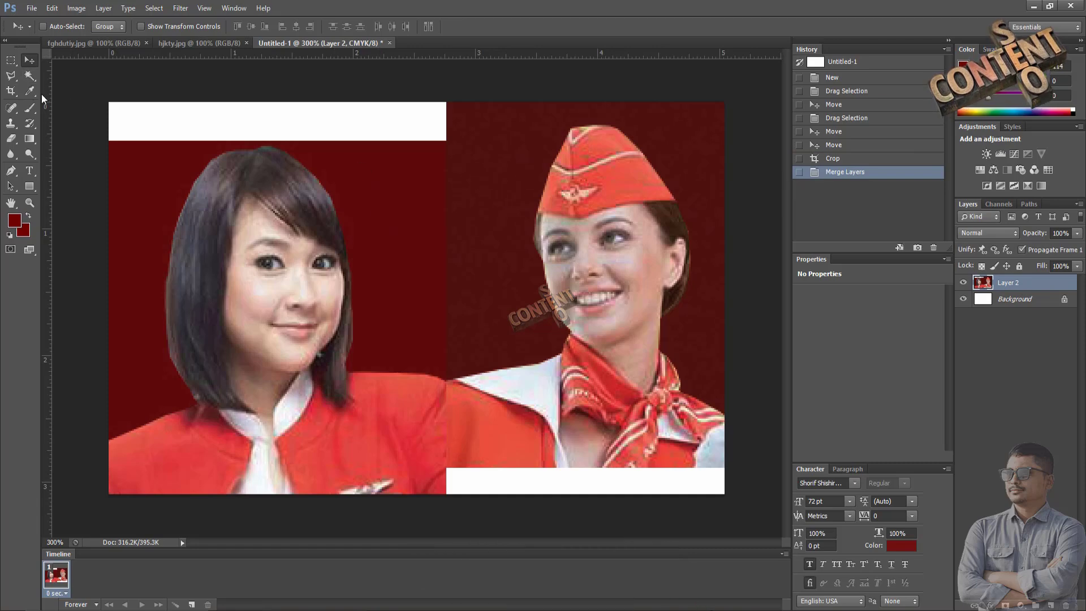
Select the white strip above the left woman with the Magic Wand, fill it with dark red on the Background layer, and deselect.
{"action": "left_click", "coordinate": [29, 75]}
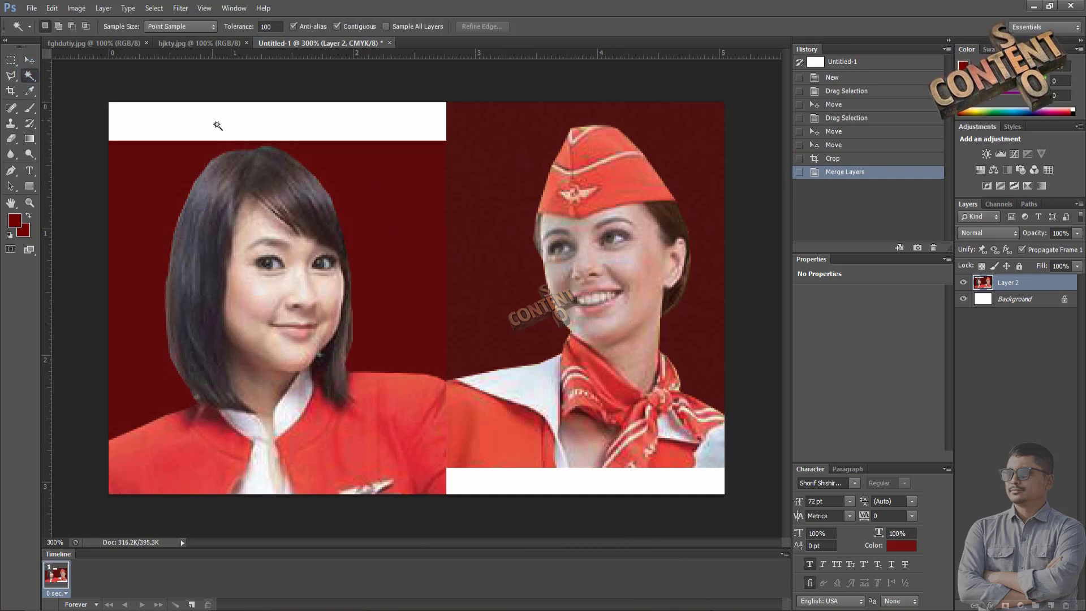
{"action": "left_click", "coordinate": [217, 124]}
{"action": "key", "text": "Delete"}
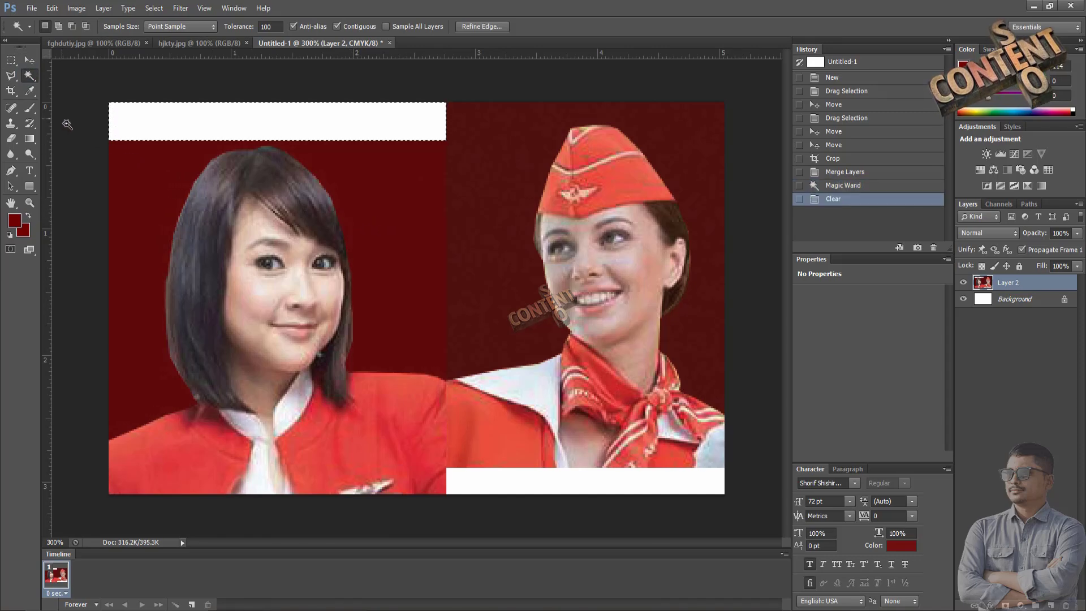
{"action": "right_click", "coordinate": [145, 122], "text": "ctrl"}
{"action": "left_click", "coordinate": [165, 134]}
{"action": "key", "text": "shift+F5"}
{"action": "key", "text": "Return"}
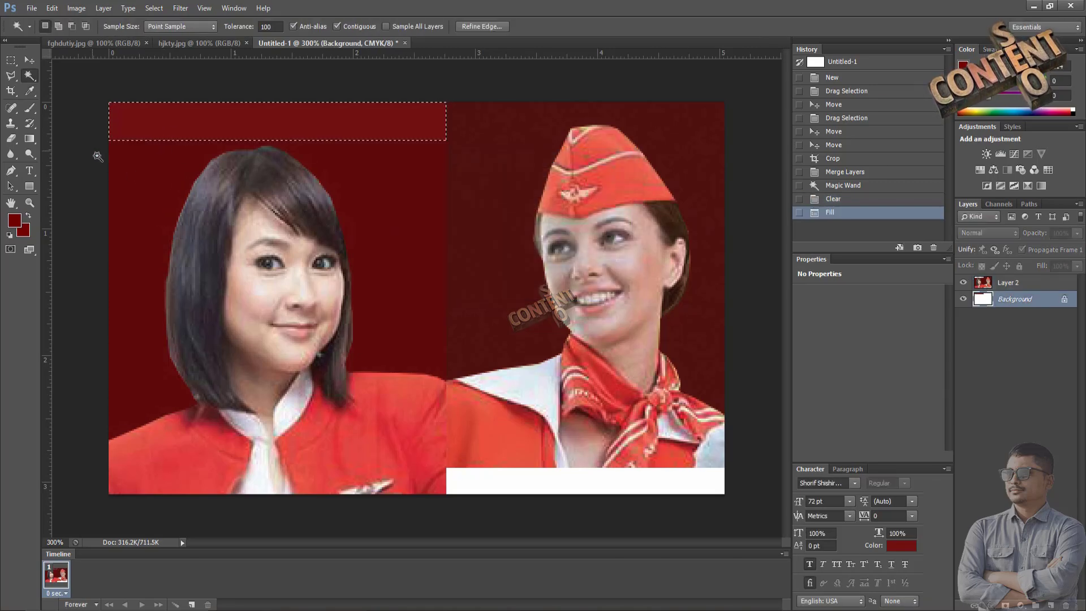
{"action": "key", "text": "ctrl+d"}
Fill the remaining white area of the Background layer with the same dark red at 100% opacity and deselect.
{"action": "left_click", "coordinate": [401, 161]}
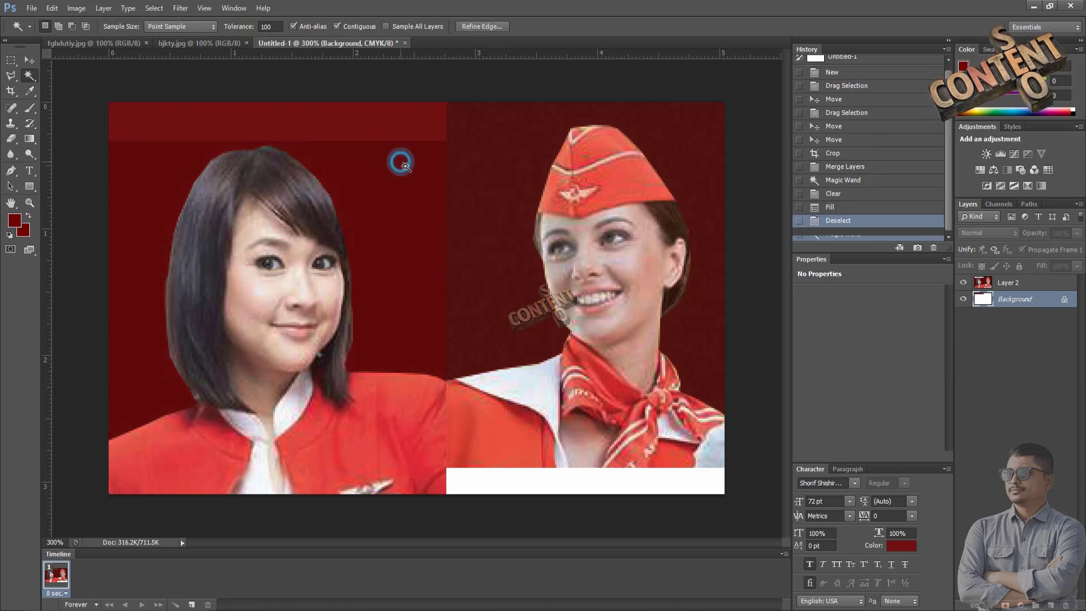
{"action": "key", "text": "shift+F5"}
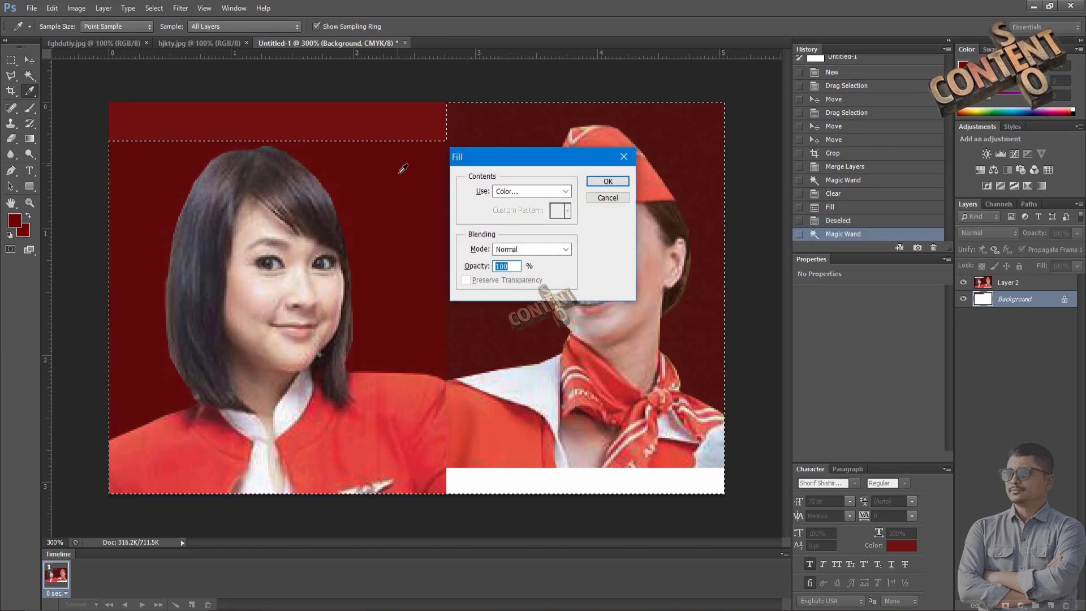
{"action": "key", "text": "Return"}
{"action": "key", "text": "ctrl+d"}
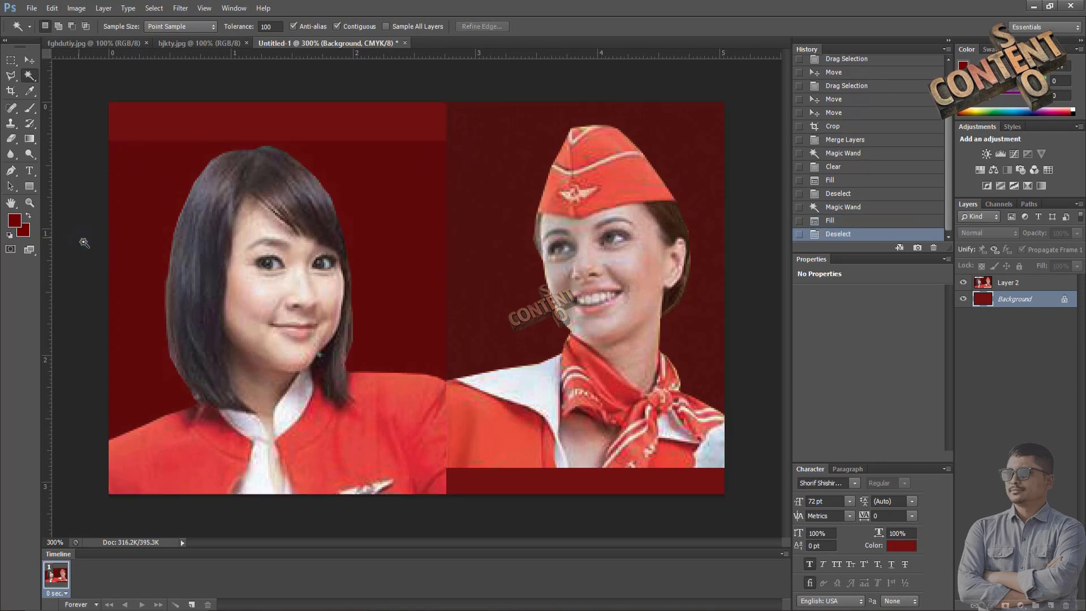
Crop the image's lower edge up to the right portrait's bottom and trim a thin band off the upper edge.
{"action": "left_click", "coordinate": [11, 90]}
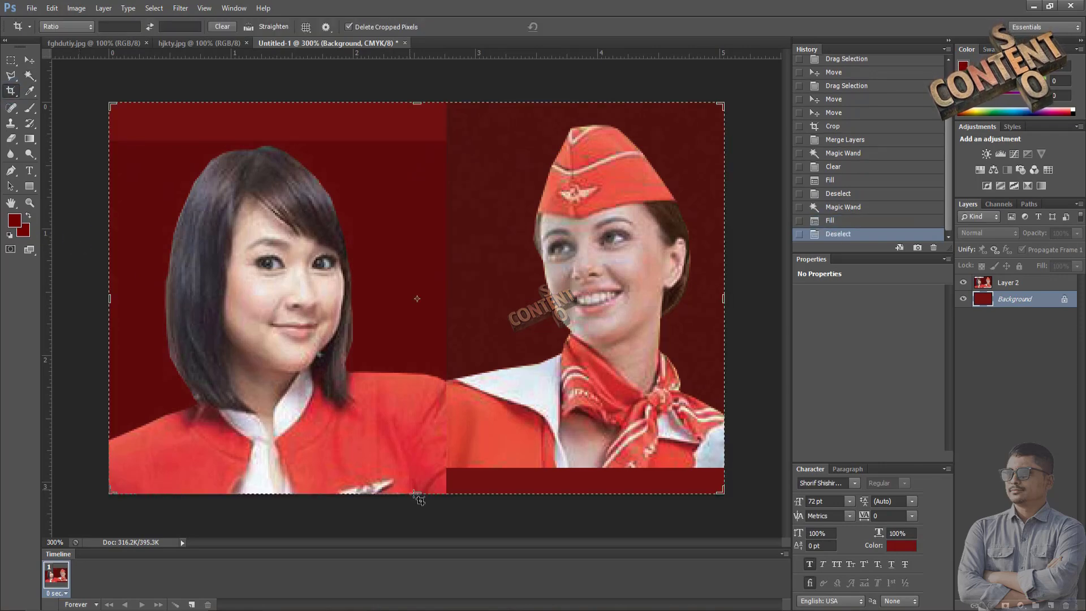
{"action": "left_click_drag", "start_coordinate": [420, 499], "coordinate": [419, 481]}
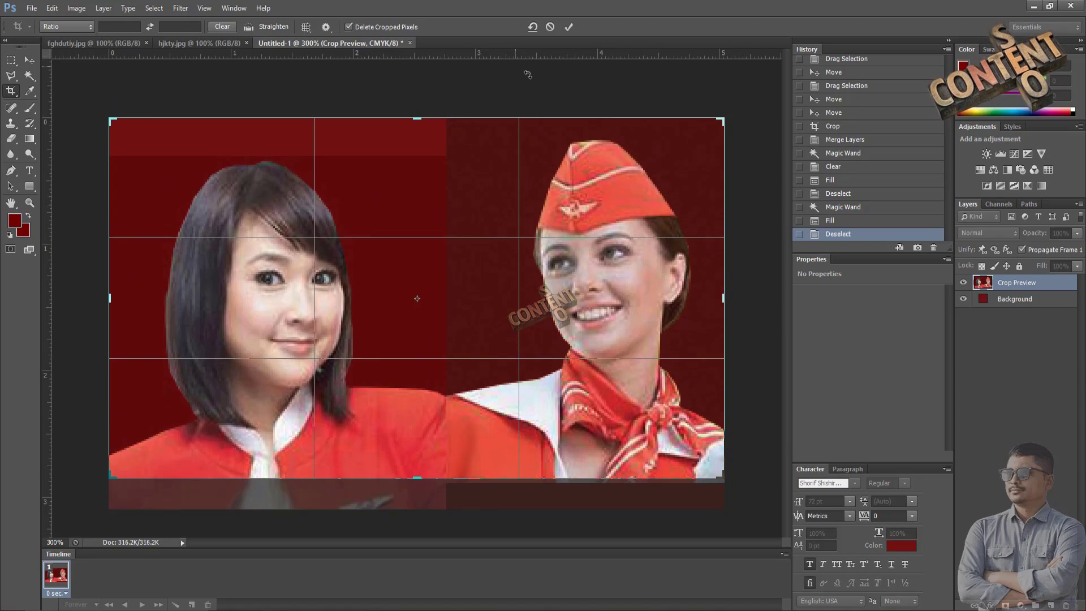
{"action": "left_click_drag", "start_coordinate": [423, 123], "coordinate": [423, 136]}
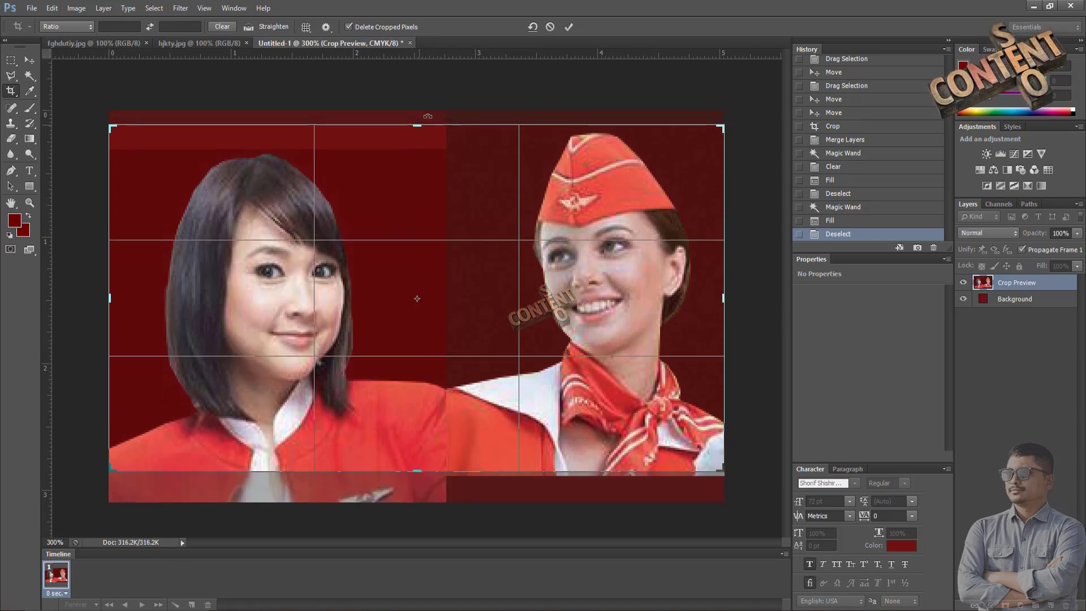
{"action": "left_click", "coordinate": [568, 27]}
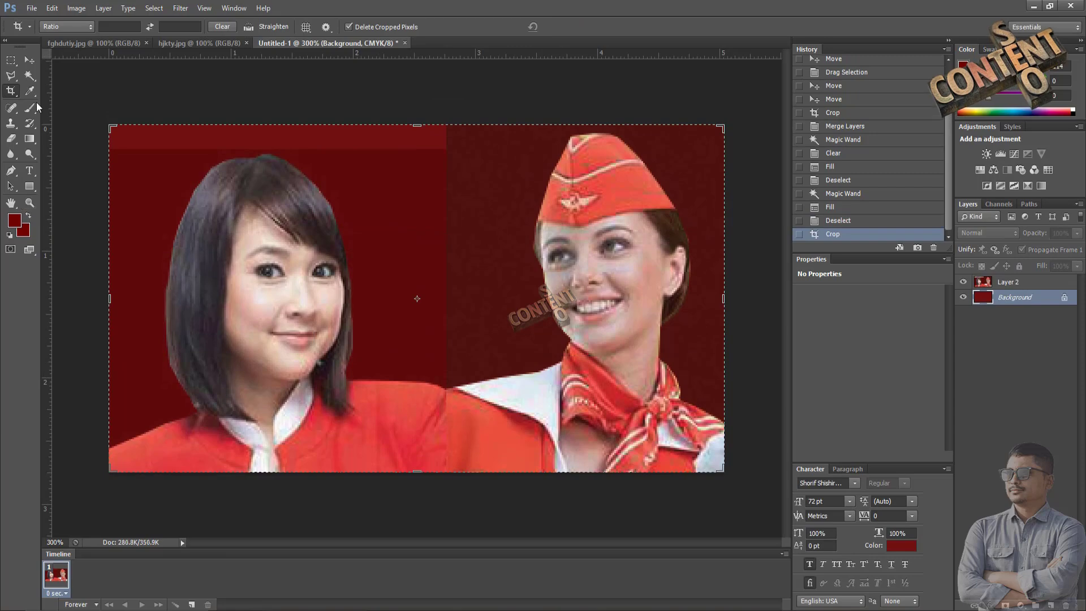
Select the dark red backdrop around both women on Layer 2 with the Magic Wand at tolerance 100.
{"action": "left_click", "coordinate": [32, 62]}
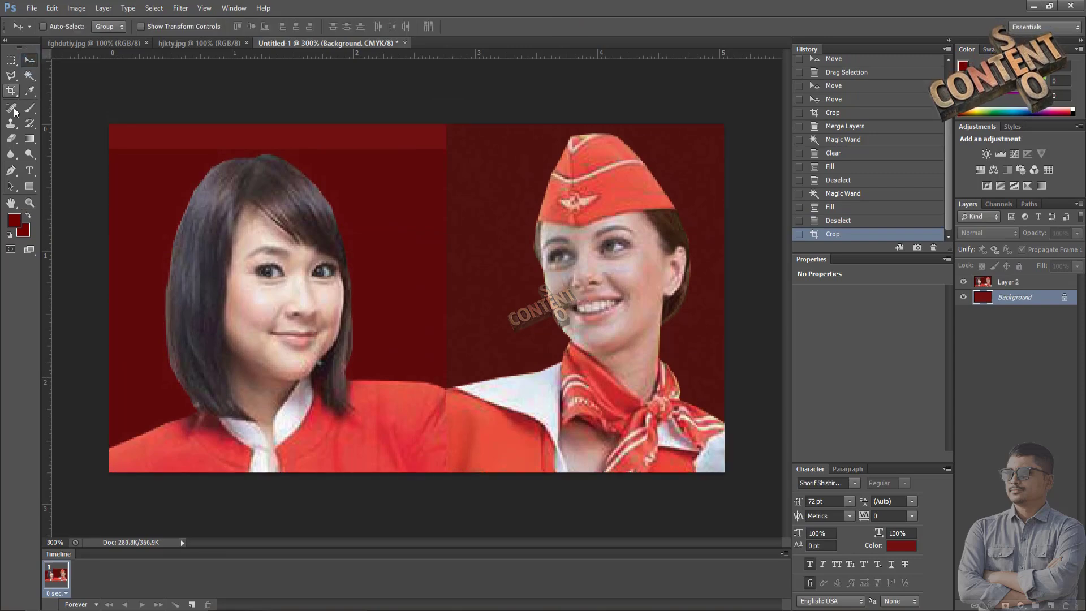
{"action": "left_click", "coordinate": [116, 217], "text": "ctrl"}
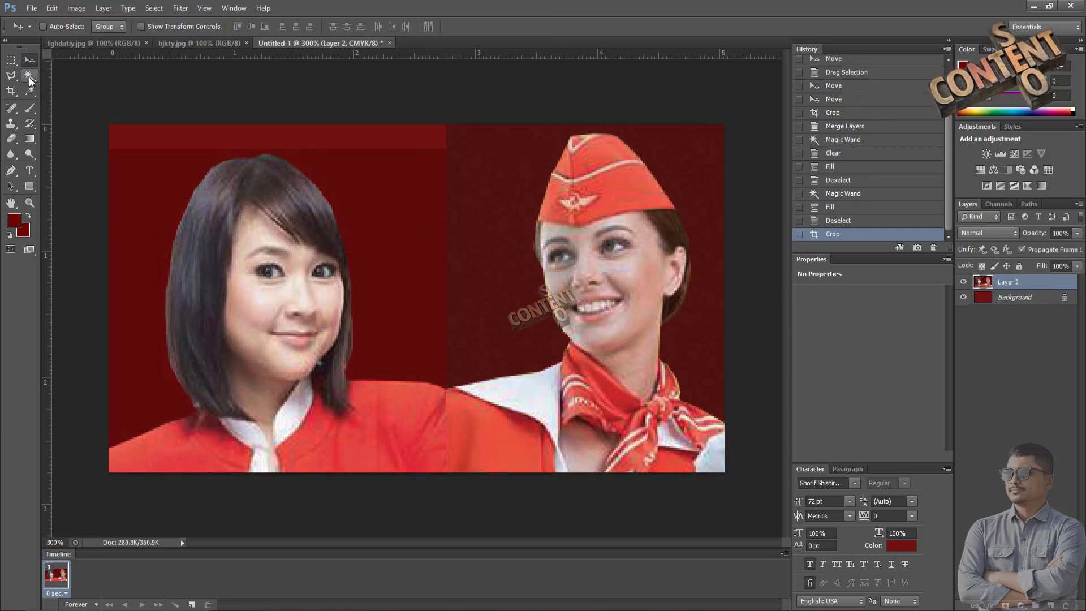
{"action": "left_click", "coordinate": [30, 76]}
{"action": "left_click", "coordinate": [145, 192]}
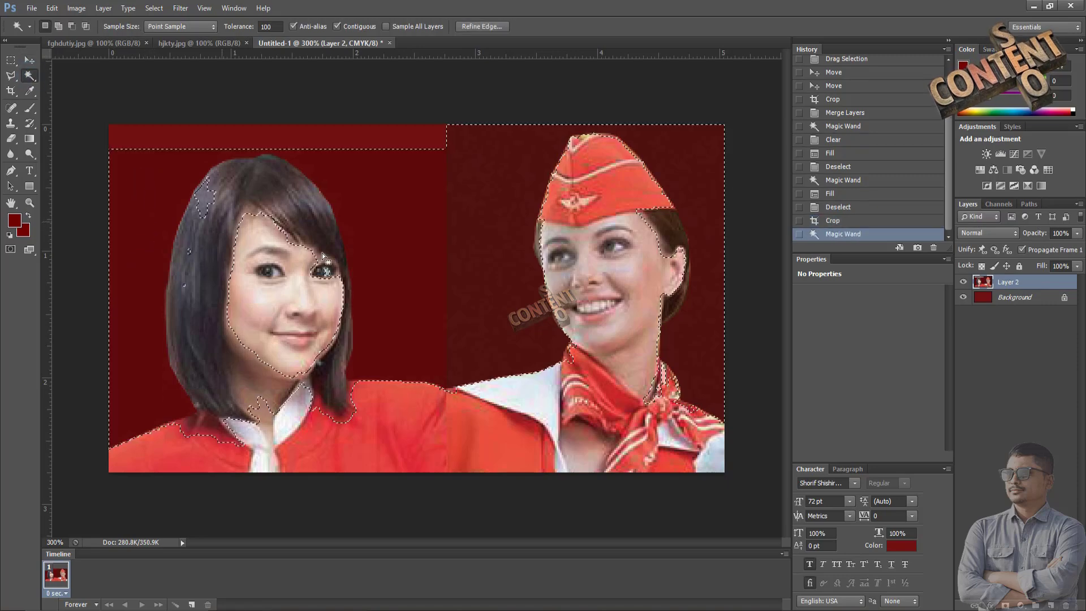
{"action": "key", "text": "ctrl+d"}
{"action": "left_click", "coordinate": [468, 229]}
{"action": "key", "text": "ctrl+d"}
{"action": "left_click", "coordinate": [470, 227]}
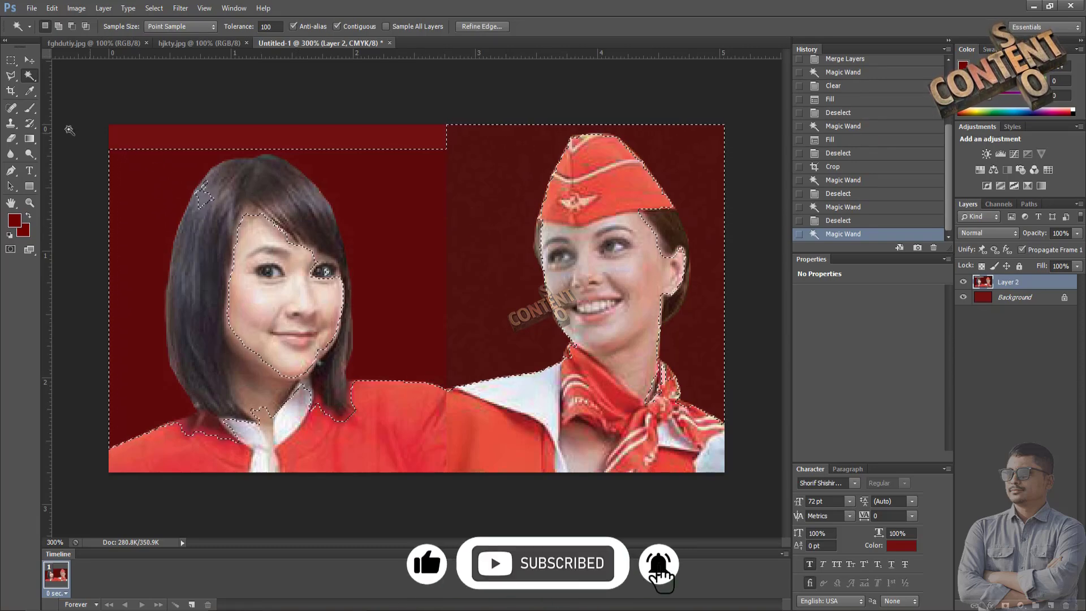
Set up the Brush at size 30 and sample the dark red from the strip above the left woman as paint color.
{"action": "left_click", "coordinate": [30, 107]}
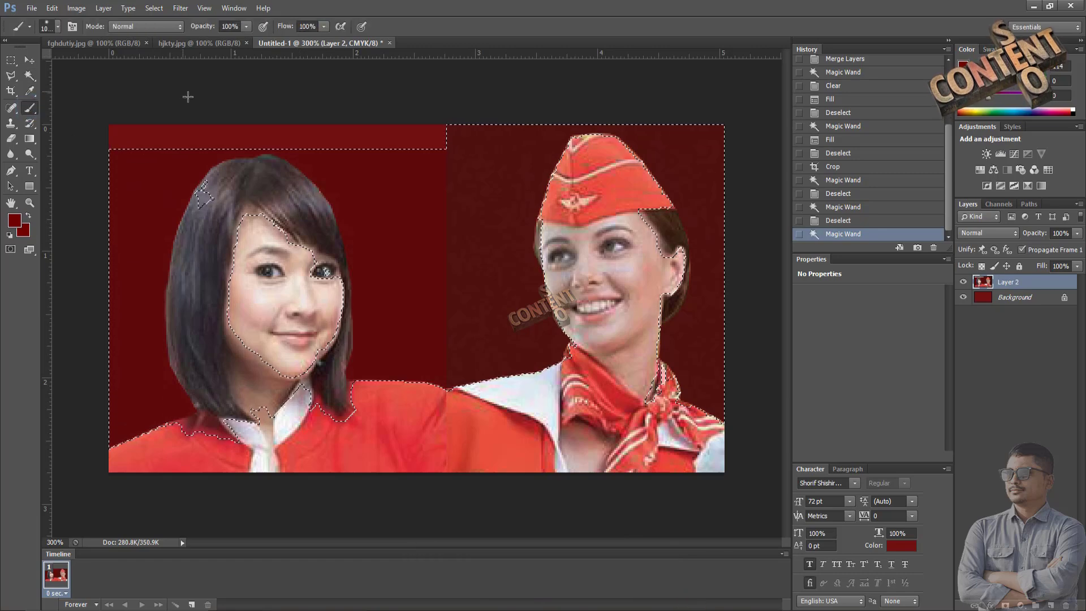
{"action": "key", "text": "bracketright"}
{"action": "key", "text": "bracketright"}
{"action": "key", "text": "bracketright"}
{"action": "key", "text": "bracketright"}
{"action": "key", "text": "bracketright"}
{"action": "key", "text": "bracketright"}
{"action": "key", "text": "bracketright"}
{"action": "key", "text": "bracketright"}
{"action": "key", "text": "bracketleft"}
{"action": "key", "text": "bracketleft"}
{"action": "key", "text": "bracketleft"}
{"action": "key", "text": "bracketleft"}
{"action": "key", "text": "bracketleft"}
{"action": "key", "text": "bracketleft"}
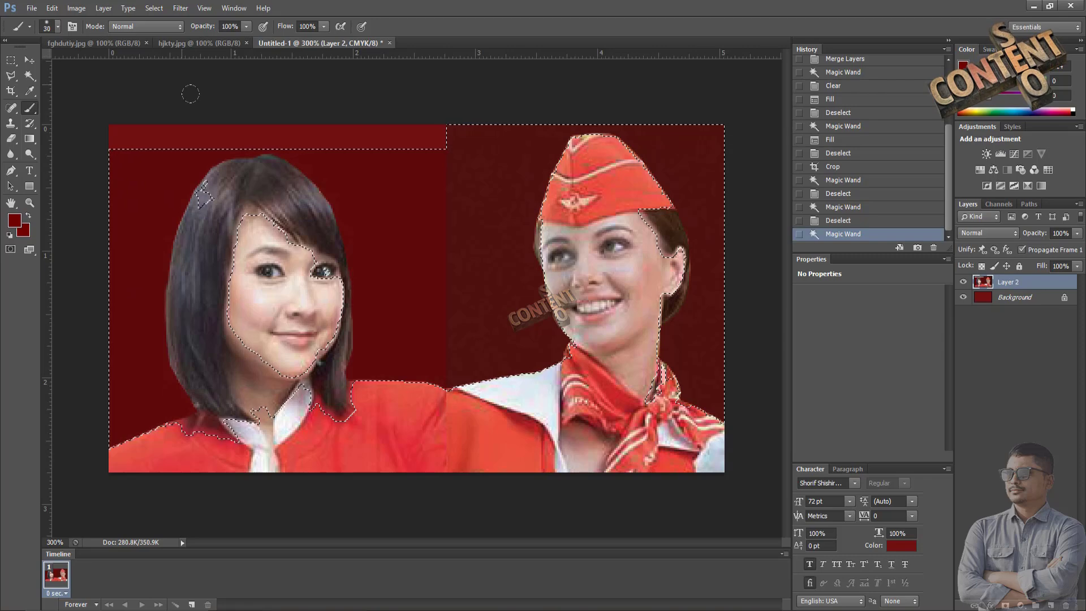
{"action": "left_click", "coordinate": [343, 140], "text": "alt"}
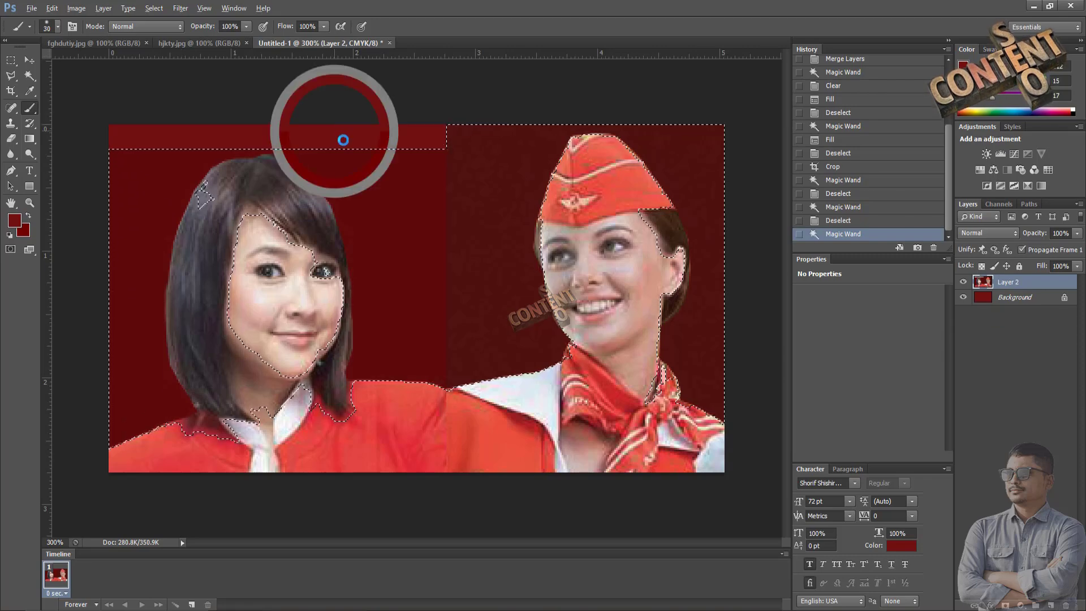
Paint the sampled dark red over the selected backdrop between the two women, covering the seam where the photos meet.
{"action": "mouse_move", "coordinate": [368, 165]}
{"action": "left_mouse_down"}
{"action": "mouse_move", "coordinate": [398, 177]}
{"action": "mouse_move", "coordinate": [435, 143]}
{"action": "mouse_move", "coordinate": [428, 193]}
{"action": "mouse_move", "coordinate": [448, 206]}
{"action": "left_mouse_up"}
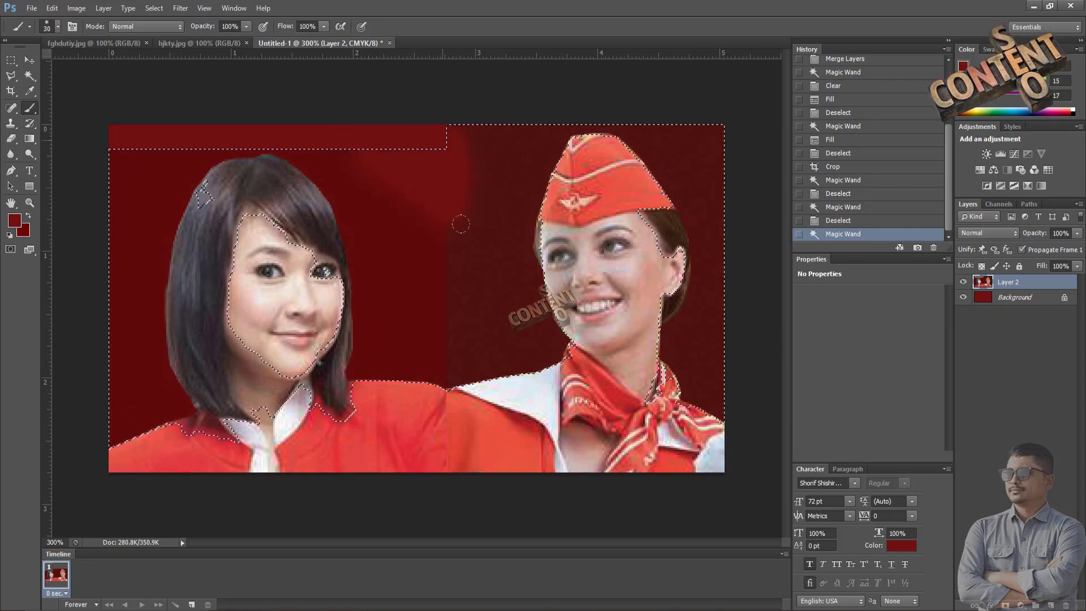
{"action": "mouse_move", "coordinate": [551, 128]}
{"action": "left_mouse_down"}
{"action": "mouse_move", "coordinate": [513, 275]}
{"action": "mouse_move", "coordinate": [508, 164]}
{"action": "mouse_move", "coordinate": [470, 219]}
{"action": "mouse_move", "coordinate": [479, 268]}
{"action": "left_mouse_up"}
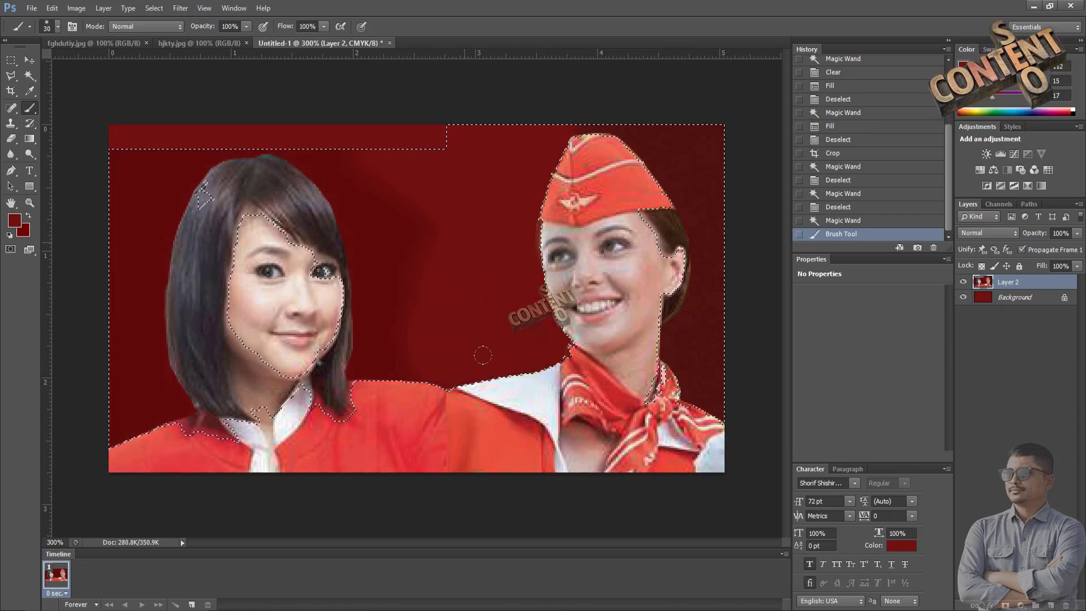
{"action": "left_click_drag", "start_coordinate": [543, 358], "coordinate": [481, 333]}
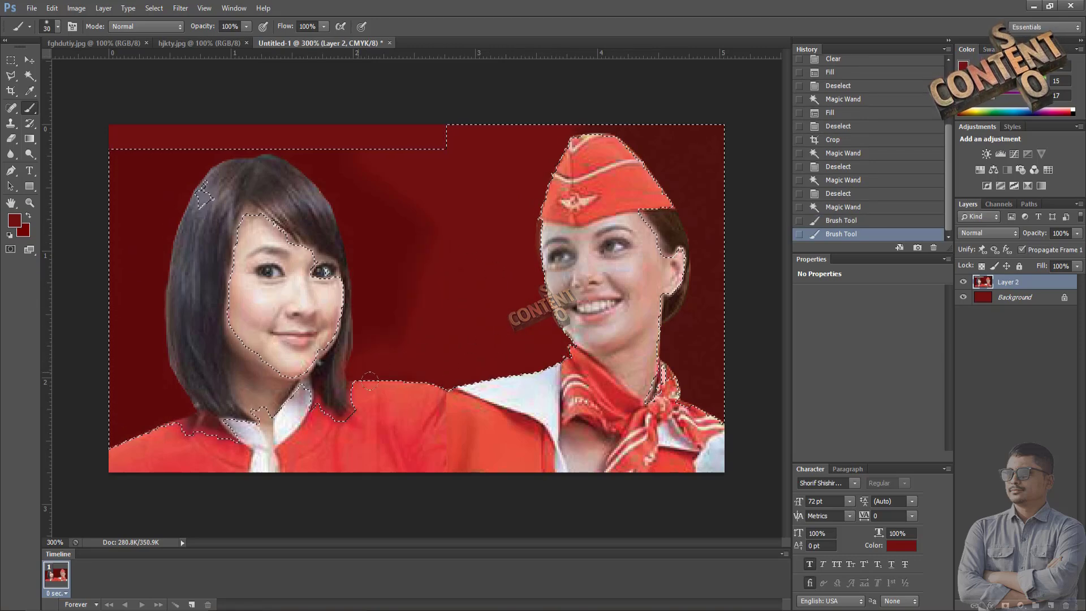
{"action": "left_click_drag", "start_coordinate": [409, 337], "coordinate": [394, 342]}
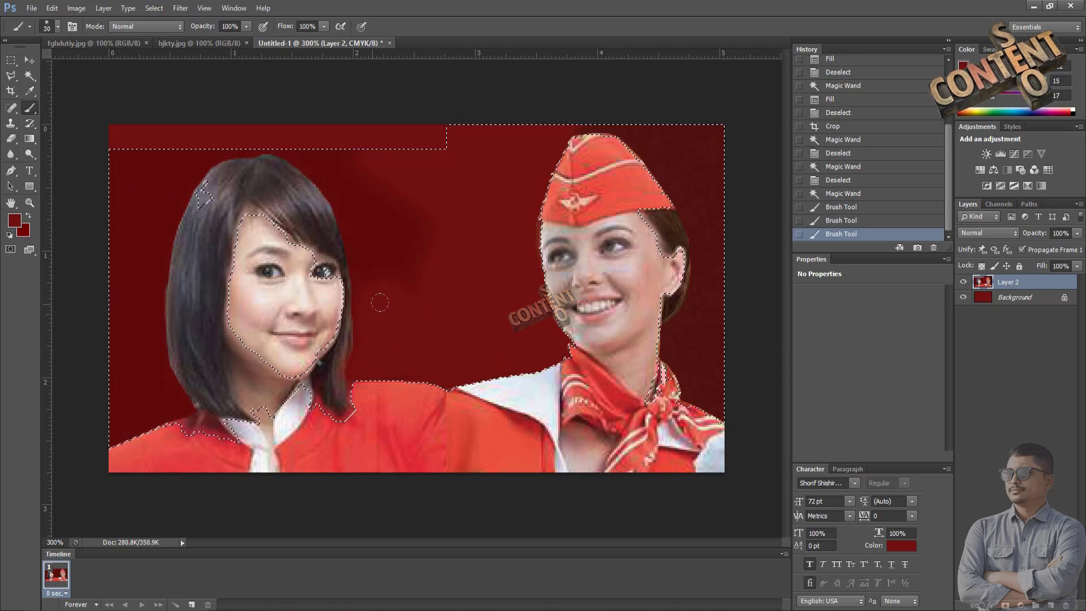
{"action": "left_click_drag", "start_coordinate": [347, 197], "coordinate": [387, 166]}
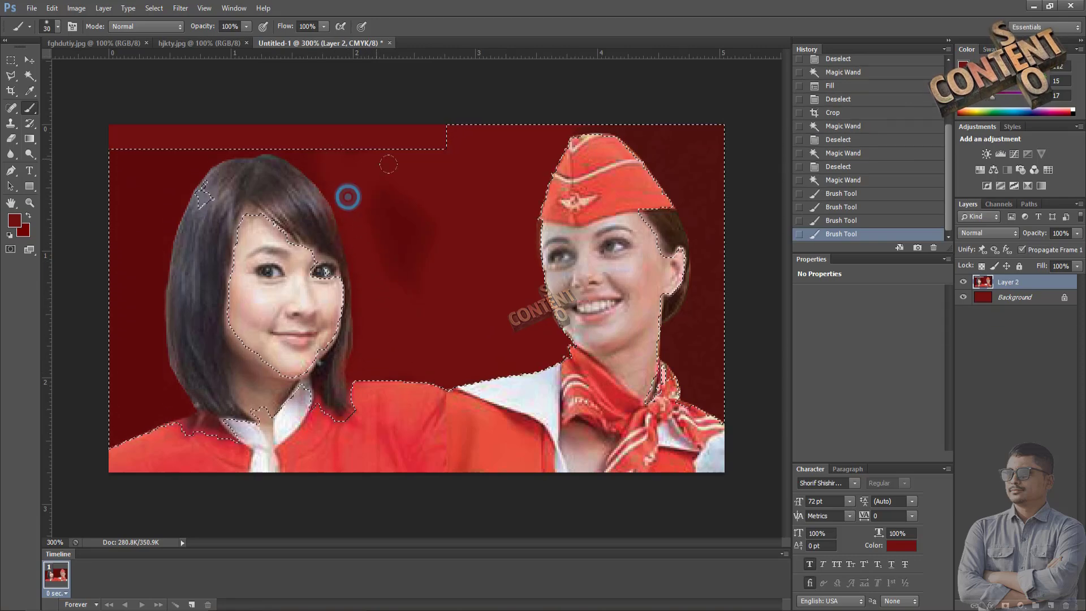
{"action": "left_click_drag", "start_coordinate": [467, 263], "coordinate": [399, 266]}
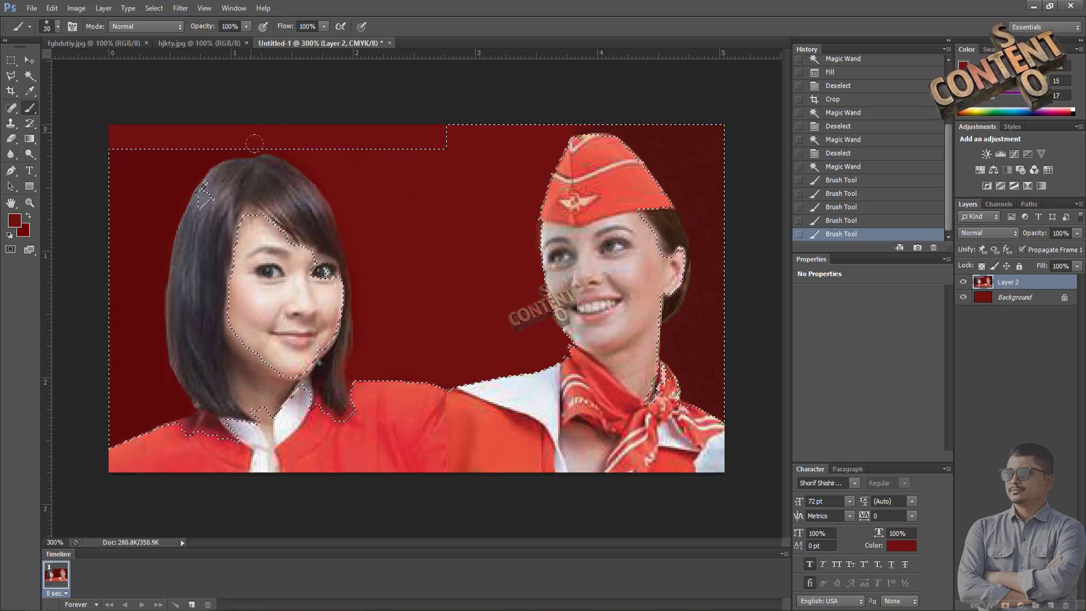
Paint the same dark red over the backdrop above the left woman's hair and along her outer side down to the shoulder.
{"action": "left_click_drag", "start_coordinate": [197, 159], "coordinate": [192, 147]}
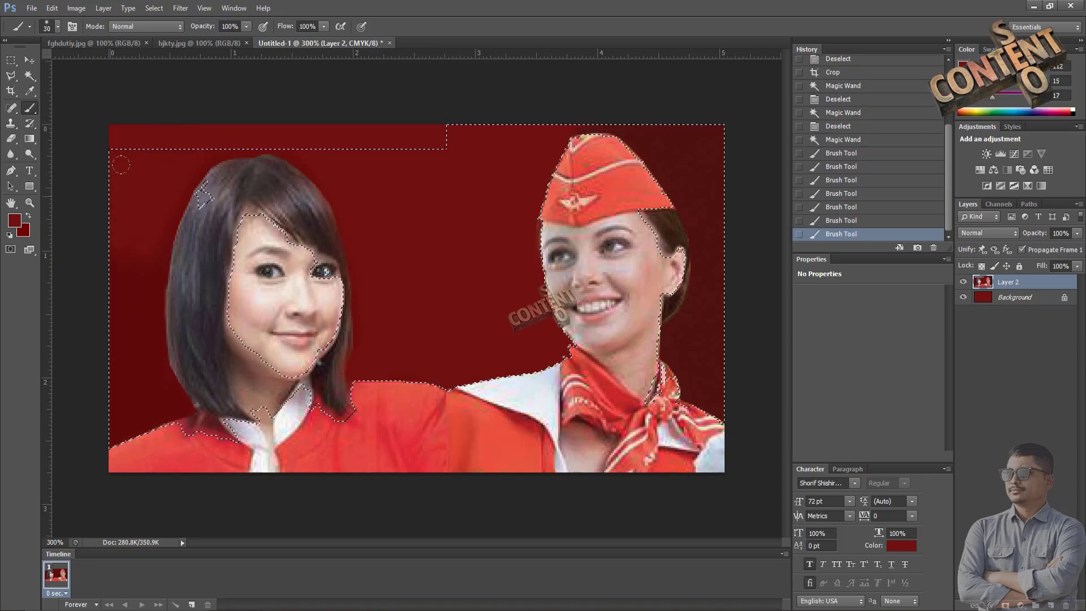
{"action": "left_click_drag", "start_coordinate": [117, 385], "coordinate": [112, 359]}
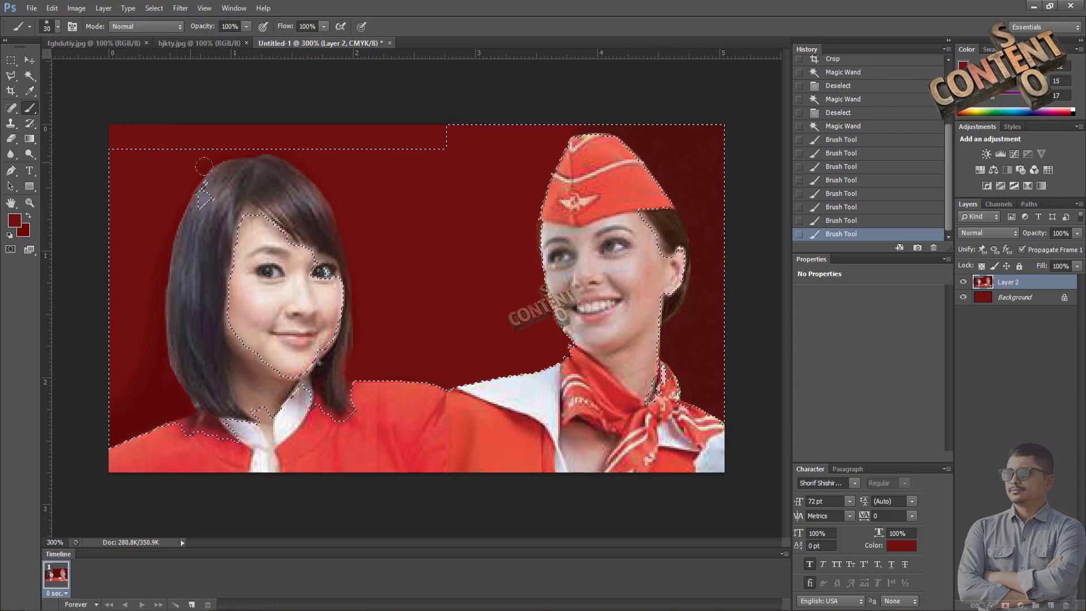
{"action": "left_click_drag", "start_coordinate": [259, 143], "coordinate": [197, 148]}
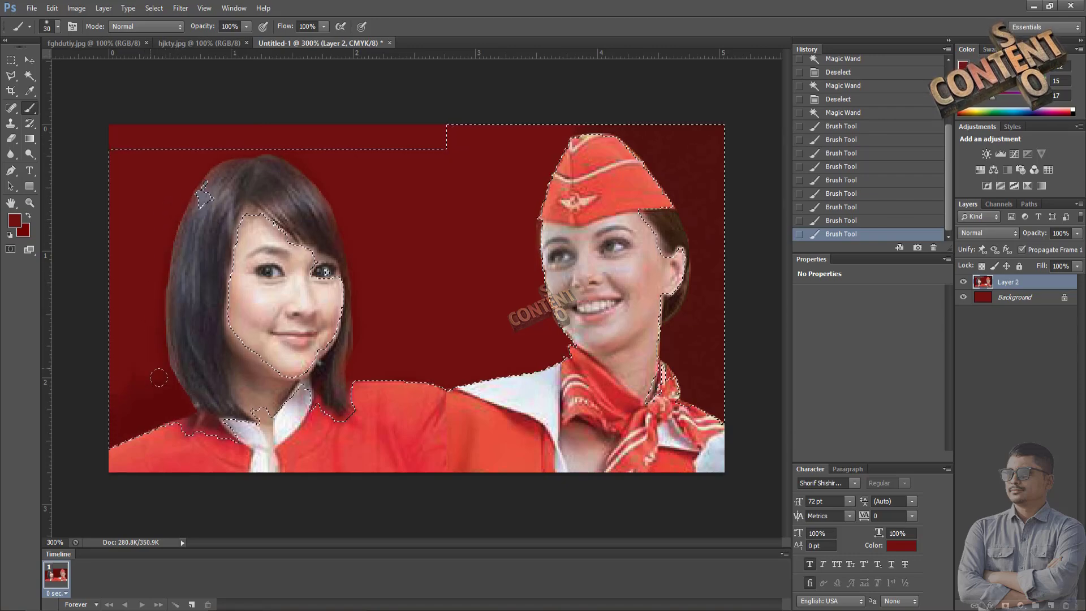
{"action": "left_click_drag", "start_coordinate": [180, 409], "coordinate": [137, 391]}
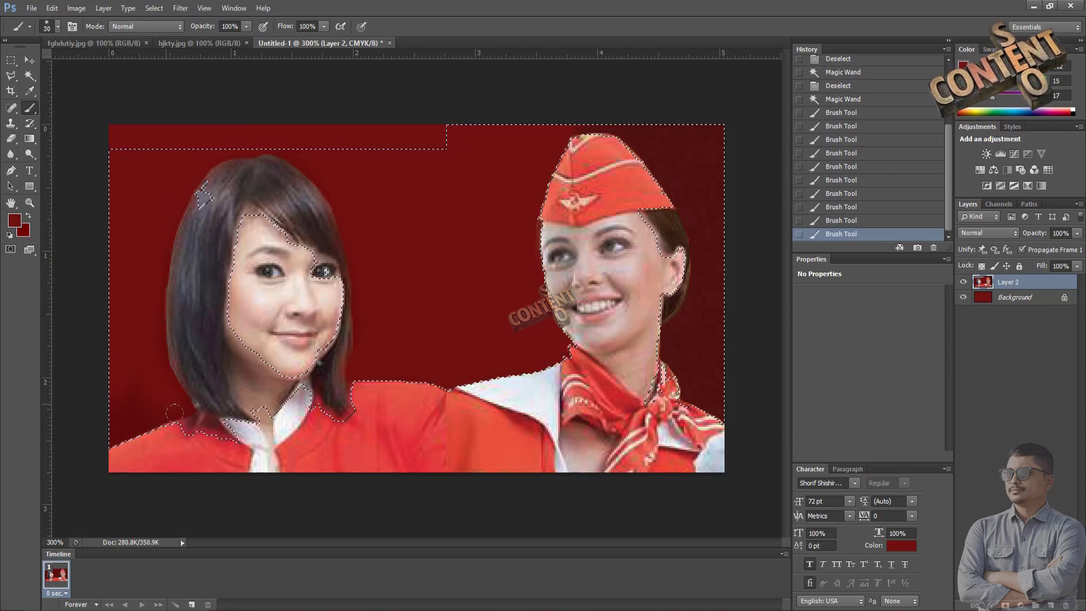
{"action": "left_click_drag", "start_coordinate": [110, 442], "coordinate": [110, 417]}
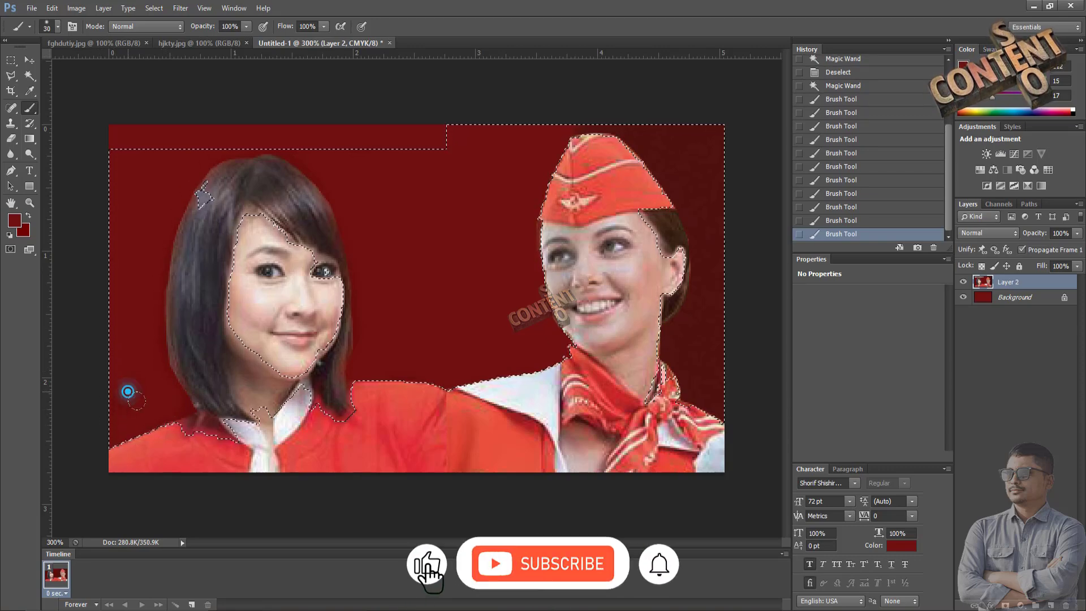
{"action": "left_click_drag", "start_coordinate": [106, 423], "coordinate": [97, 436]}
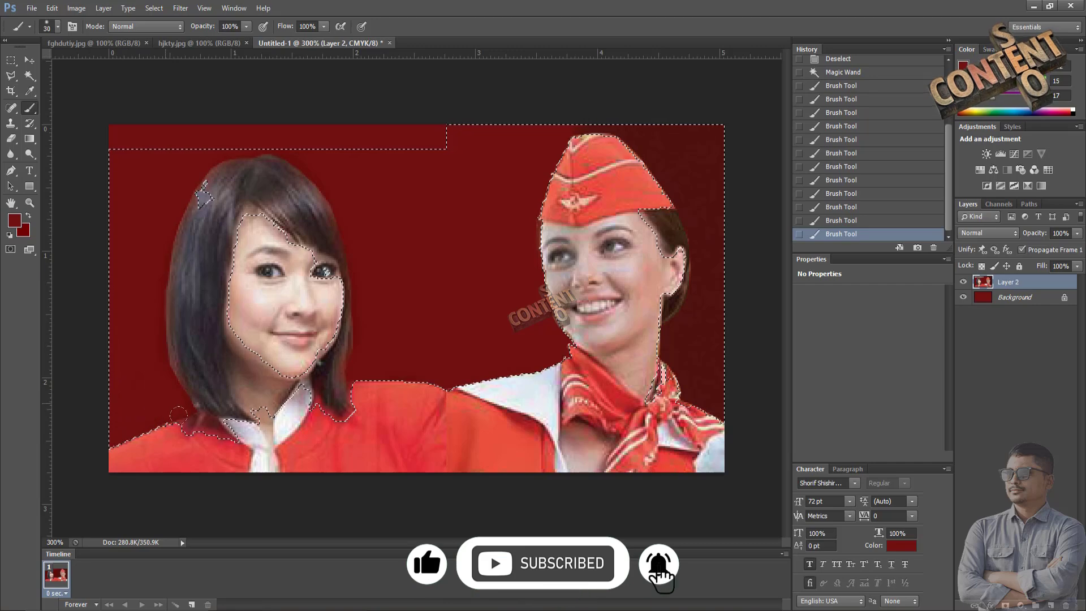
{"action": "left_click_drag", "start_coordinate": [163, 230], "coordinate": [80, 260]}
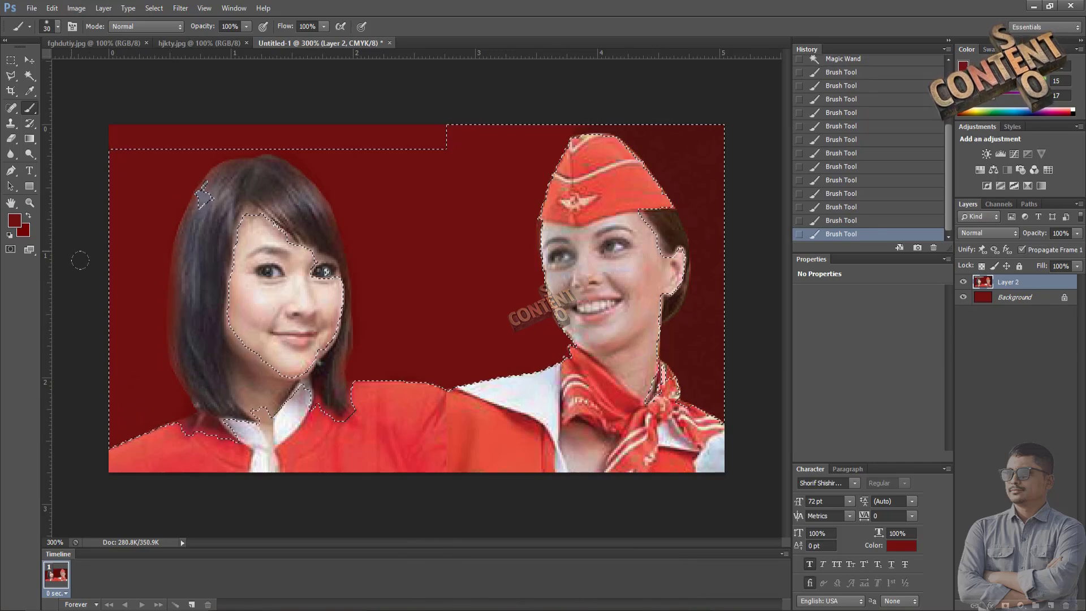
Brush dark red over the remaining backdrop patches, including those behind the right woman's cap and hair, and clear the selection.
{"action": "left_click_drag", "start_coordinate": [114, 398], "coordinate": [147, 316]}
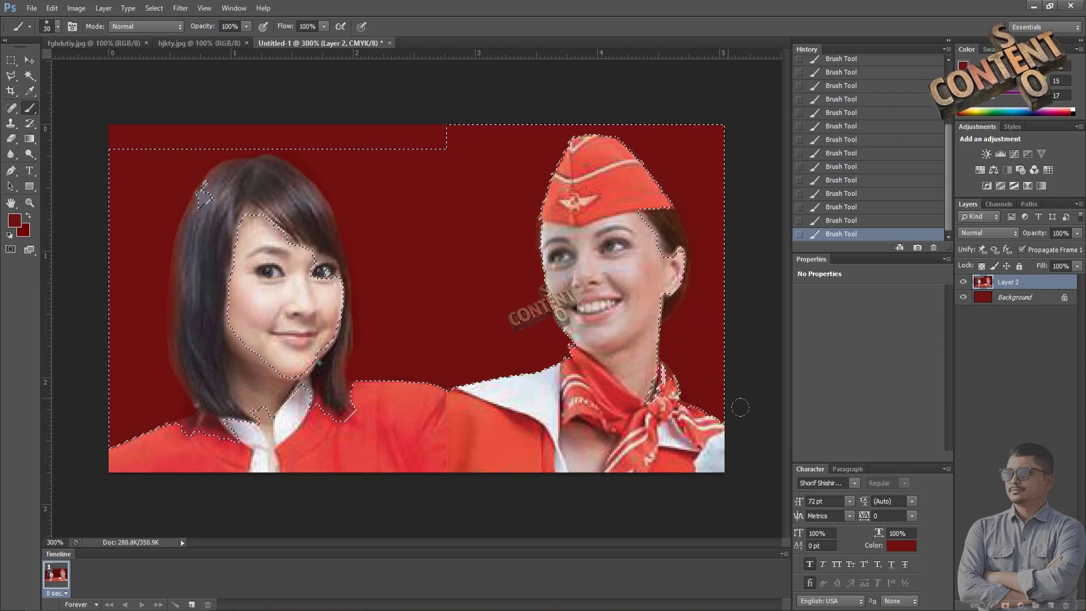
{"action": "left_click", "coordinate": [30, 75]}
{"action": "left_click", "coordinate": [80, 86]}
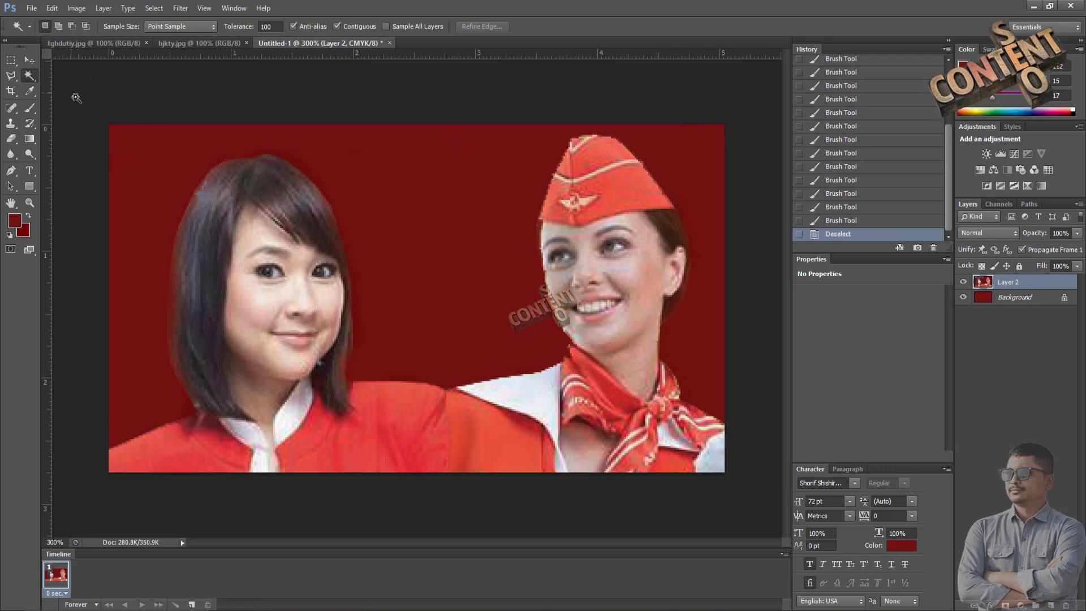
{"action": "key", "text": "ctrl+minus"}
{"action": "key", "text": "ctrl+minus"}
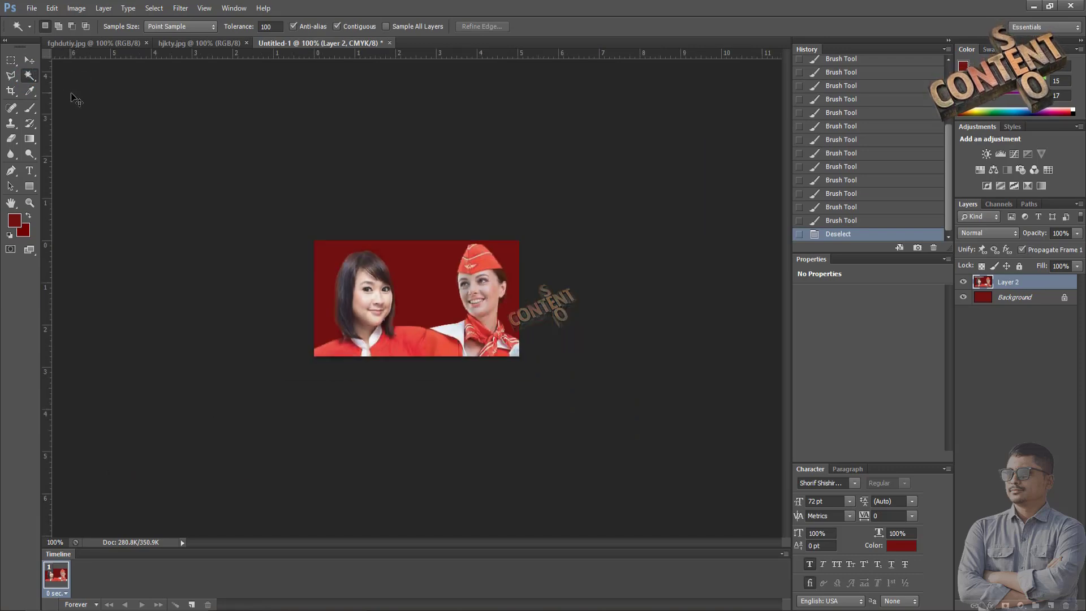
{"action": "key", "text": "ctrl+minus"}
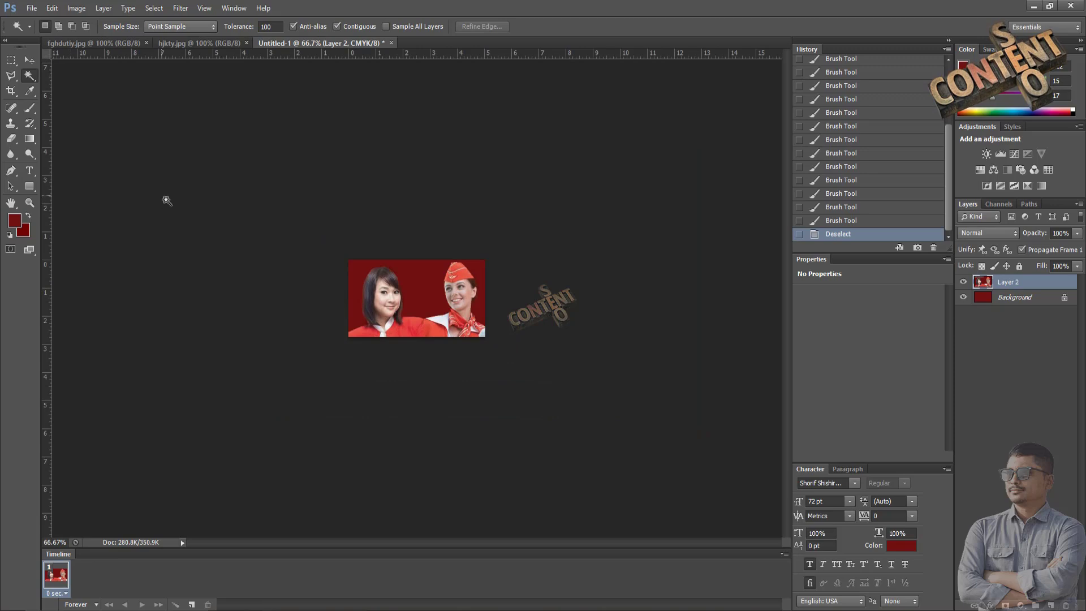